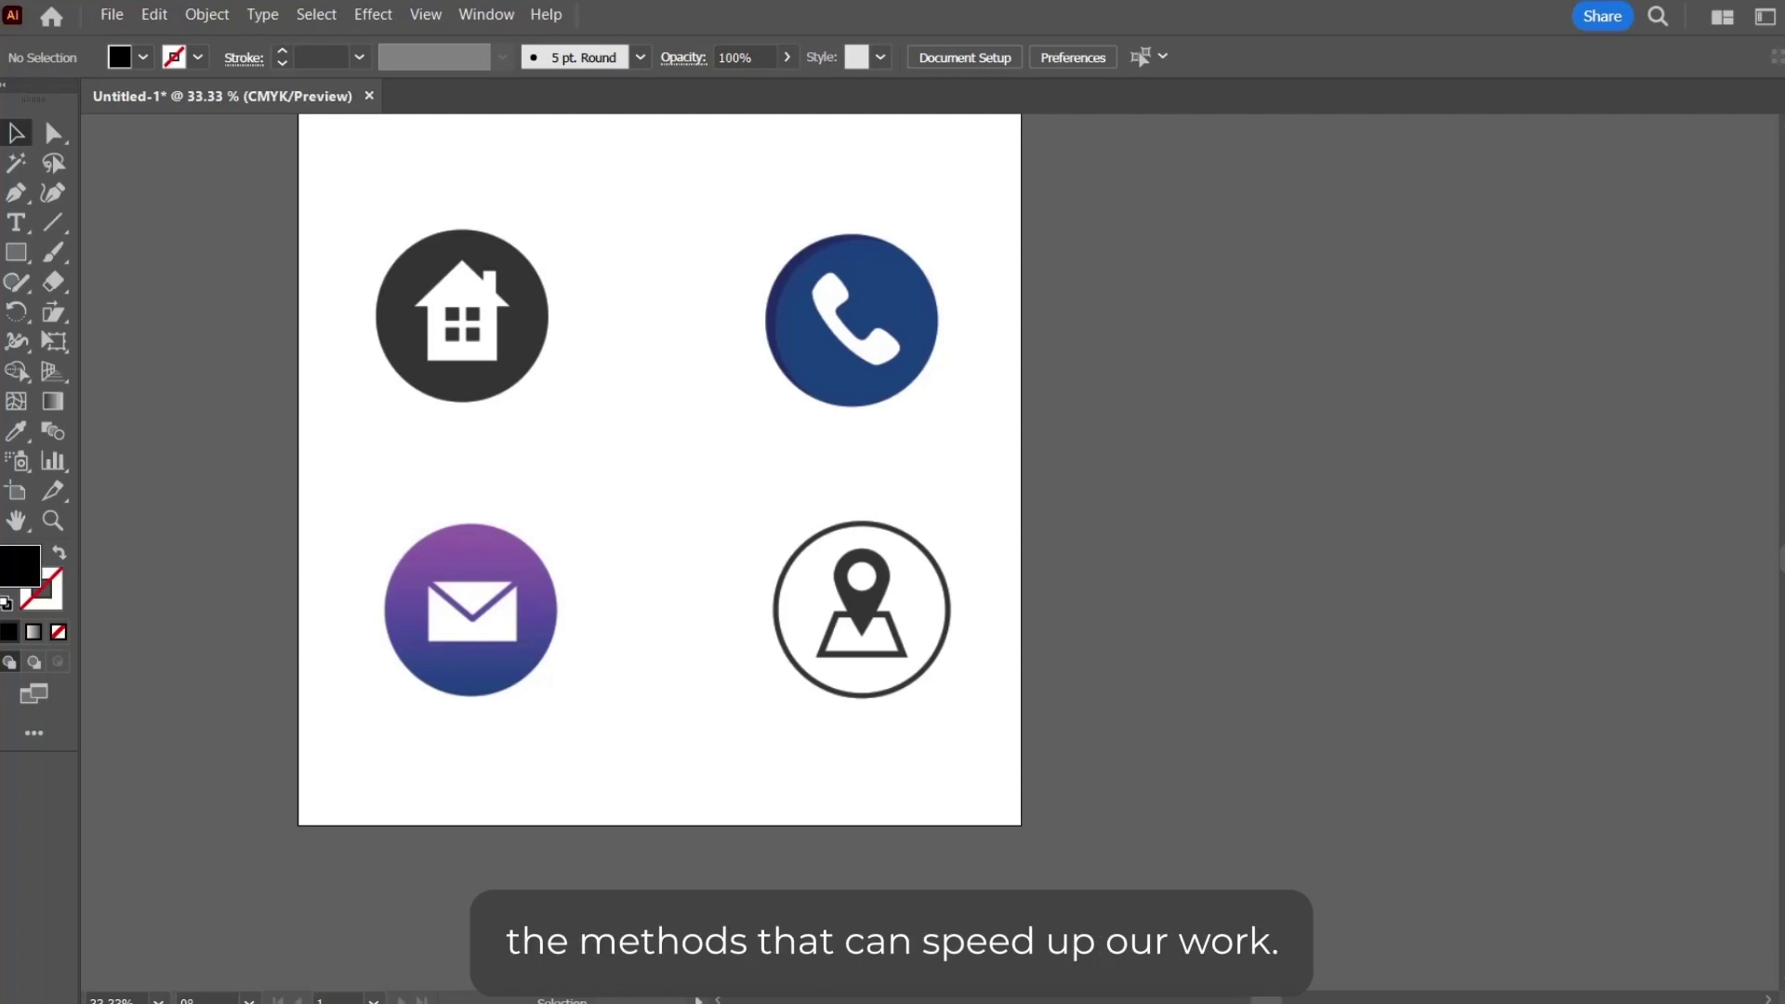
Step: Show the Actions panel and dock it beside the artboard
{"action": "scroll", "coordinate": [1071, 728], "scroll_direction": "up", "scroll_amount": 1}
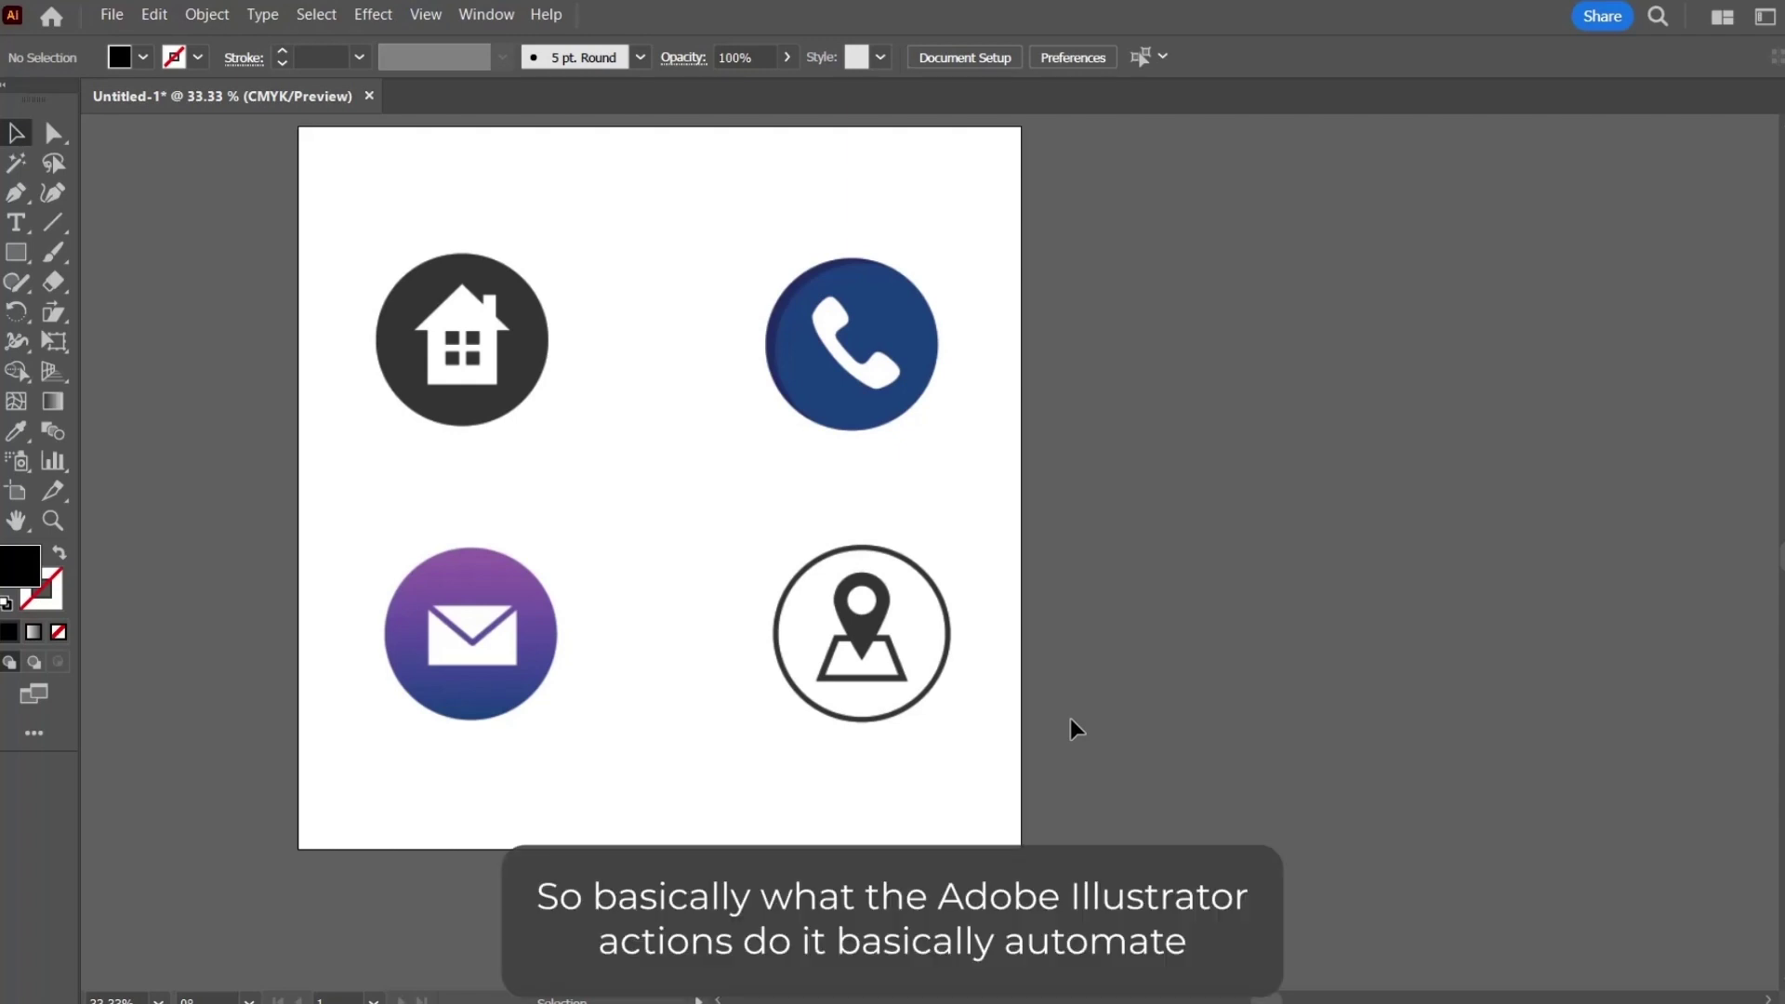
{"action": "left_click", "coordinate": [479, 18]}
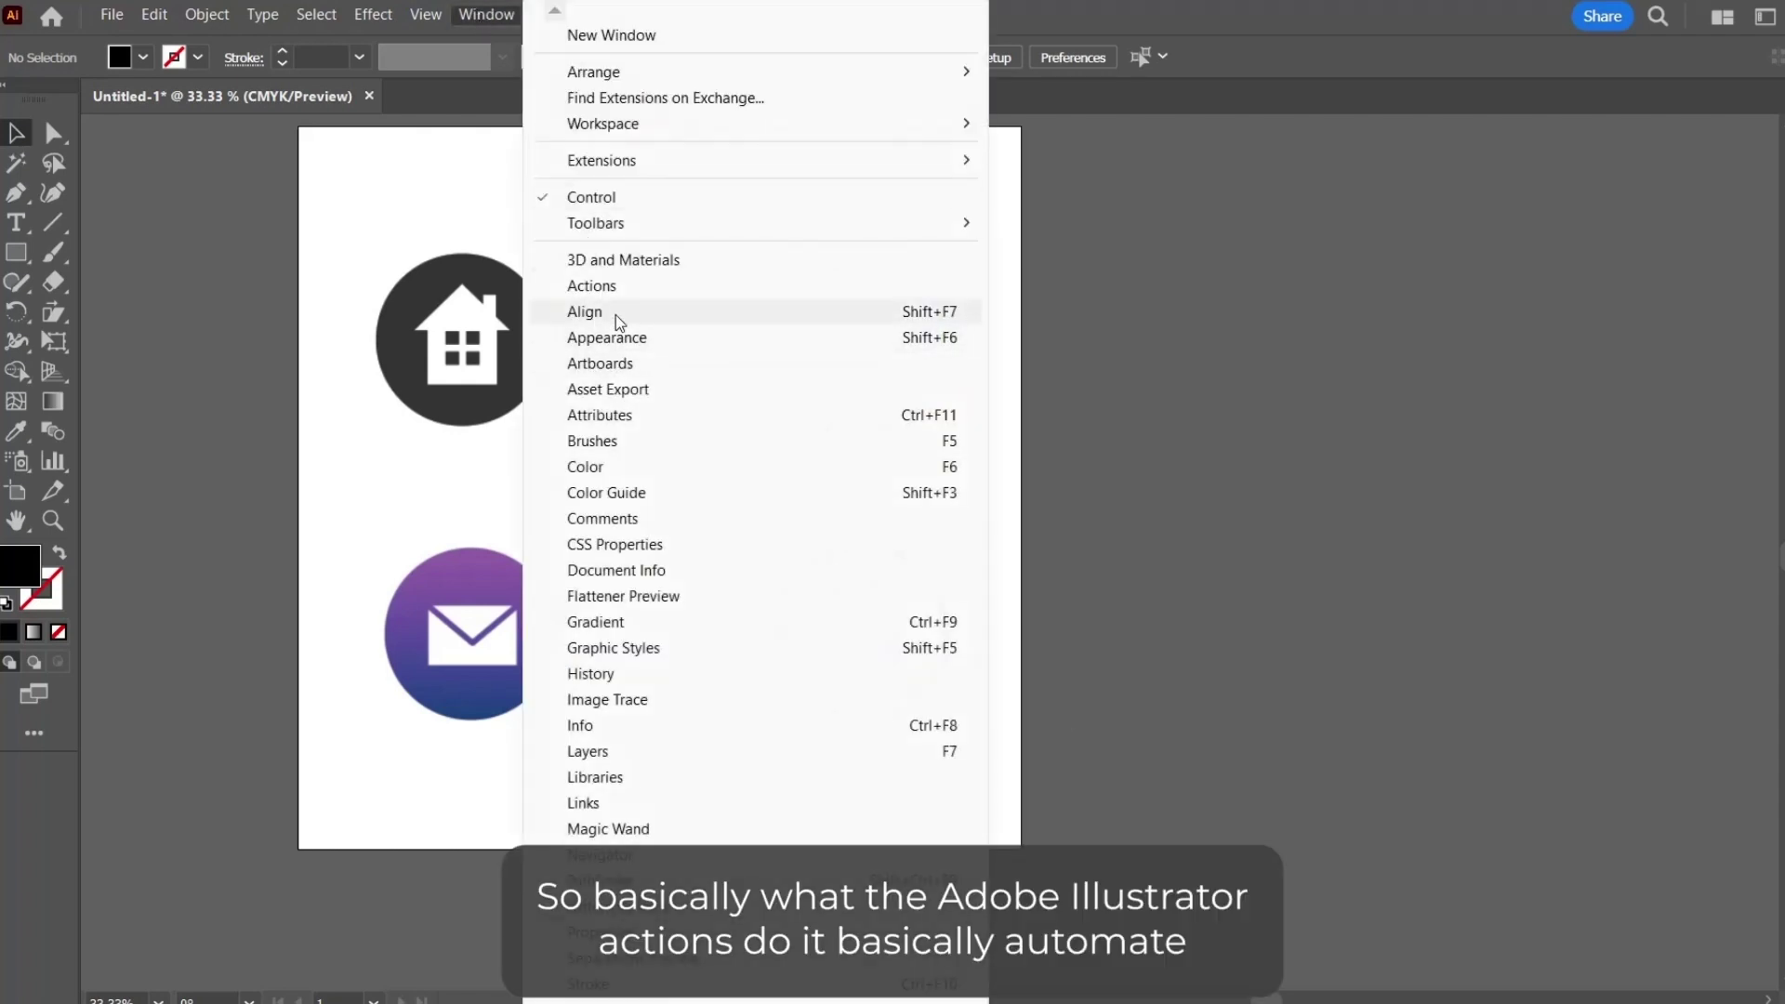
{"action": "left_click", "coordinate": [617, 284]}
{"action": "left_click_drag", "start_coordinate": [1509, 219], "coordinate": [1364, 409]}
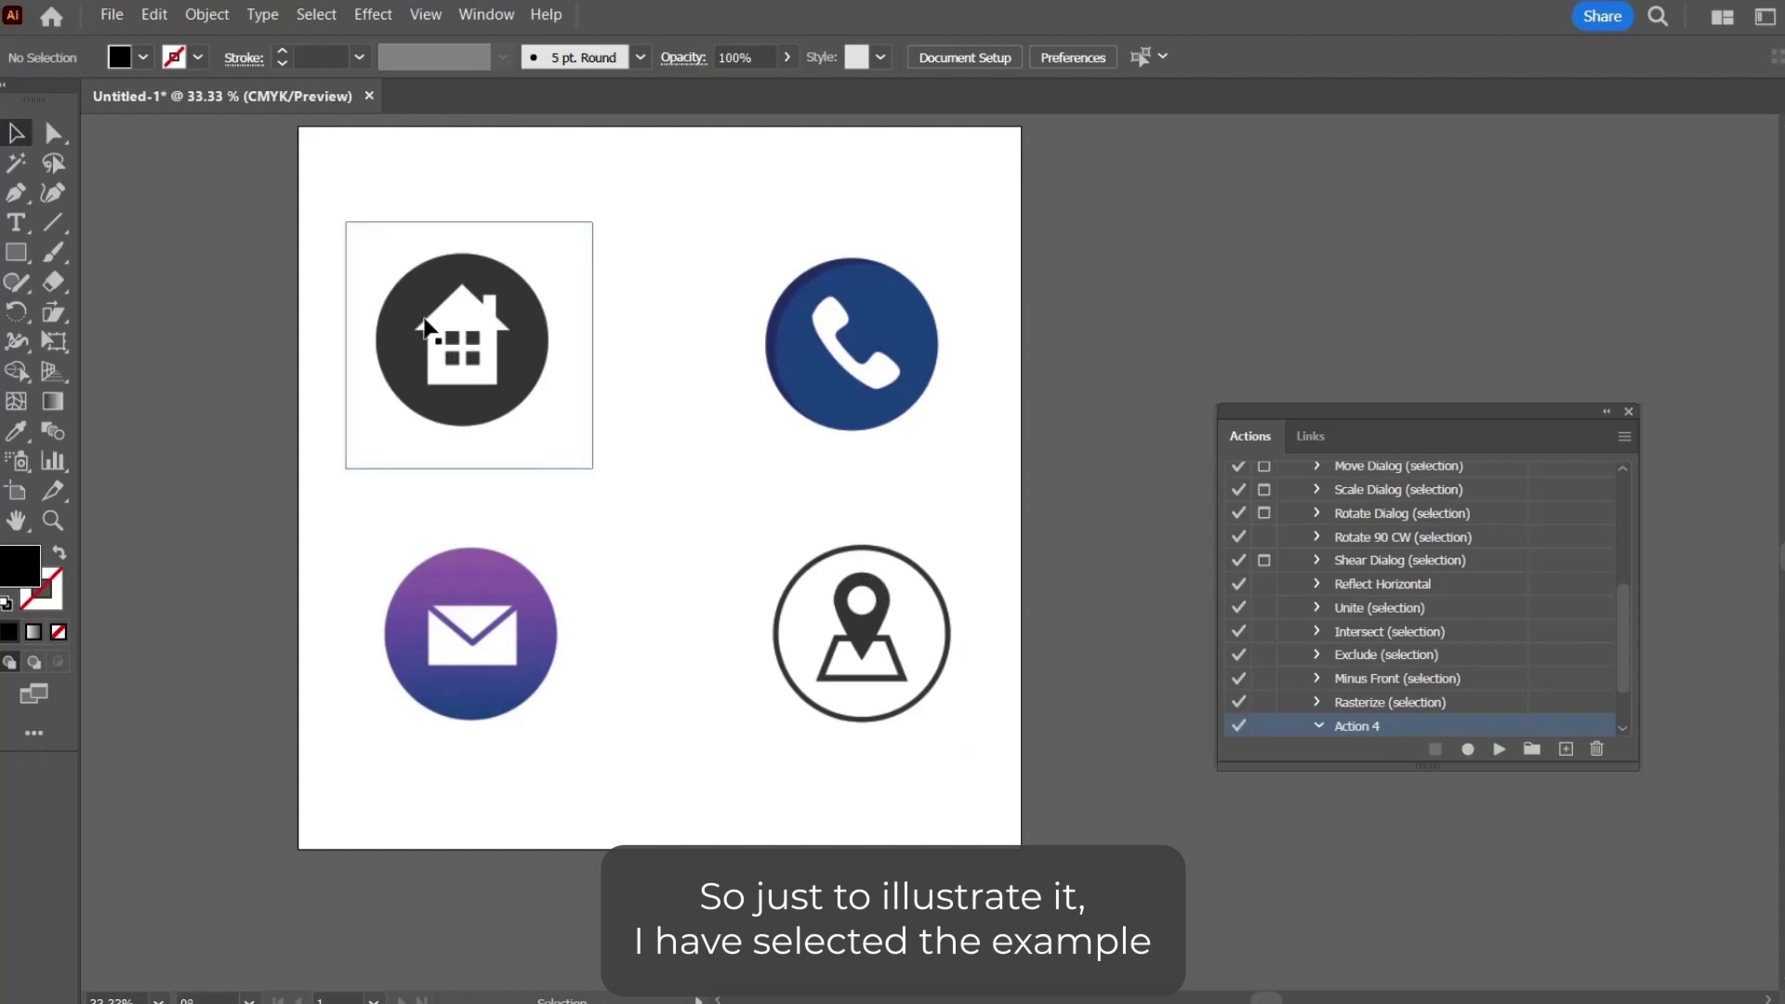
Step: Select the house image (1.jpg) on the artboard
{"action": "left_click_drag", "start_coordinate": [330, 179], "coordinate": [542, 449]}
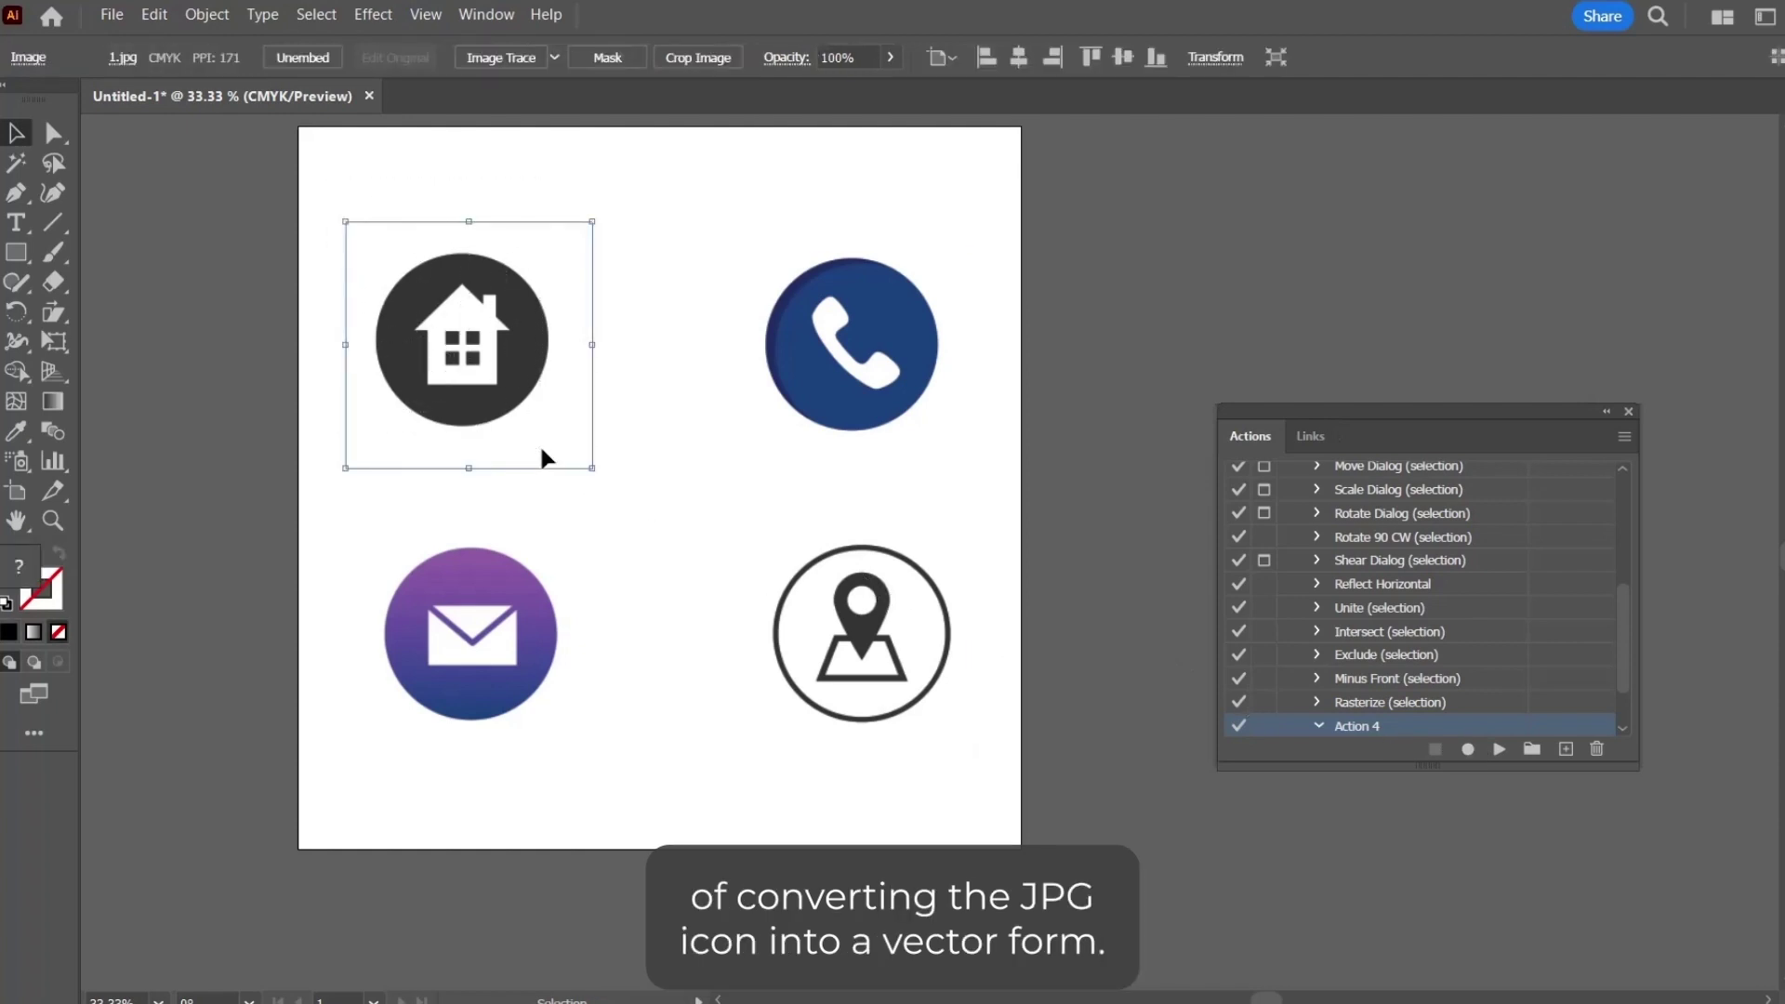
{"action": "left_click_drag", "start_coordinate": [911, 825], "coordinate": [420, 353]}
{"action": "left_click", "coordinate": [595, 260]}
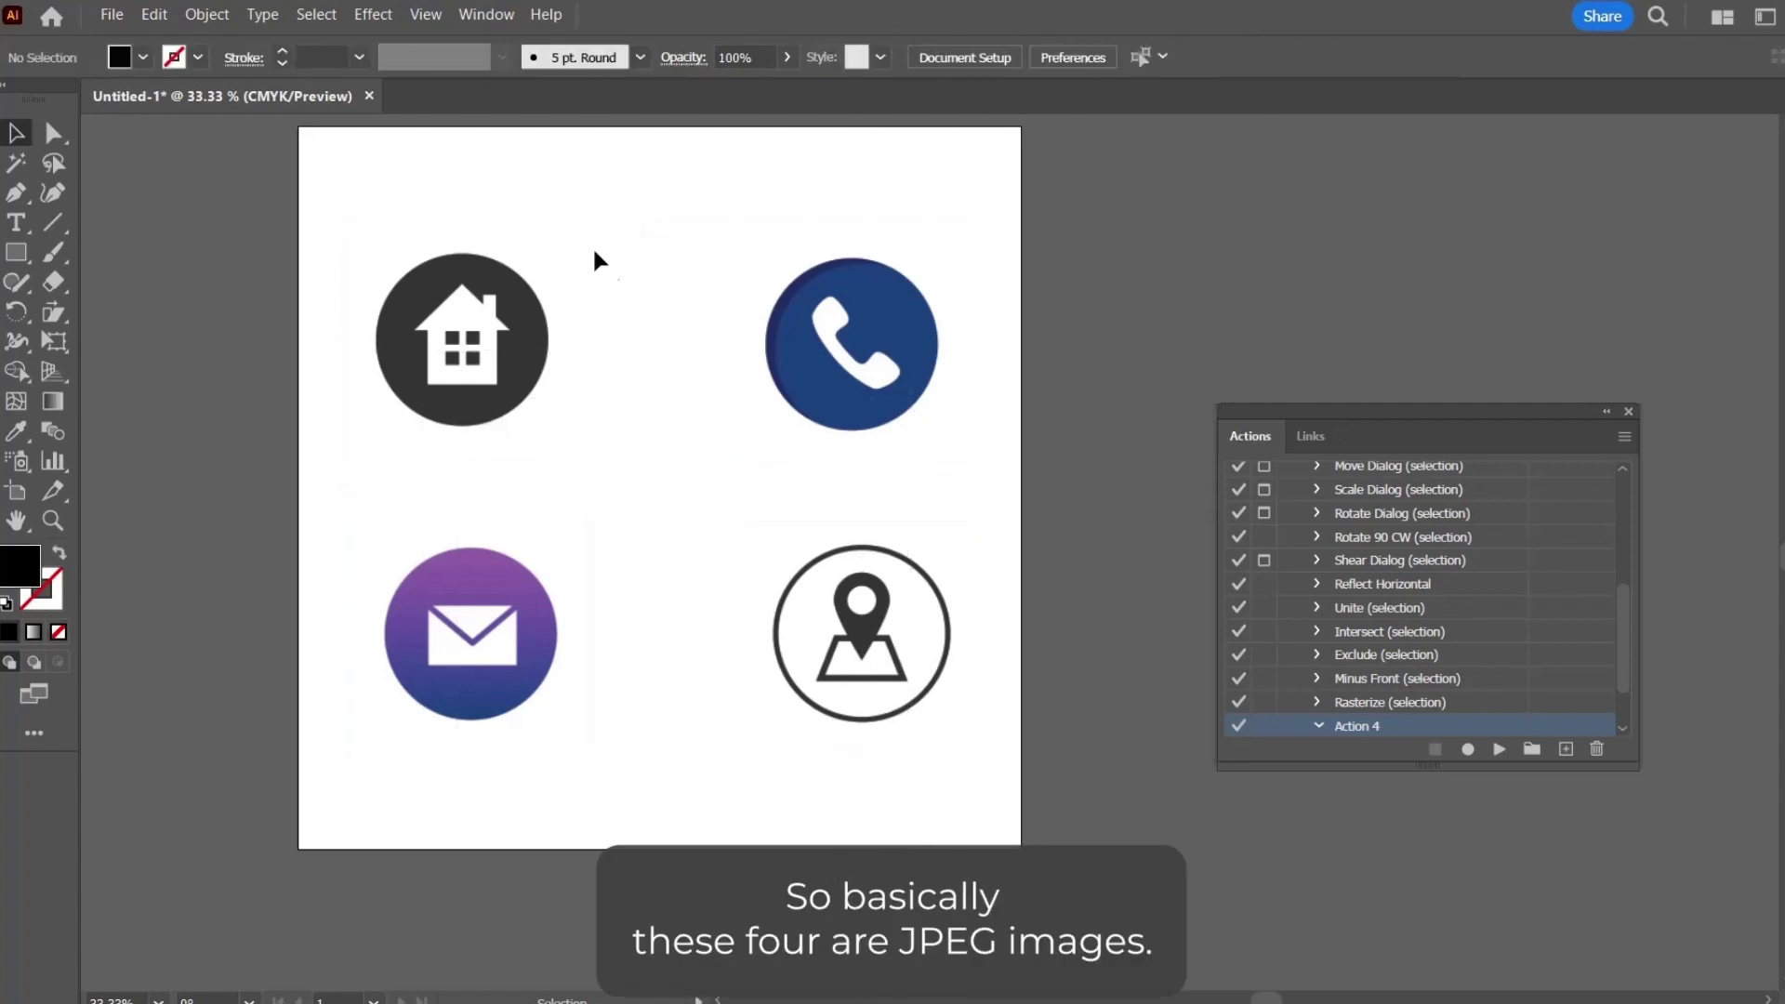
{"action": "left_click", "coordinate": [506, 249]}
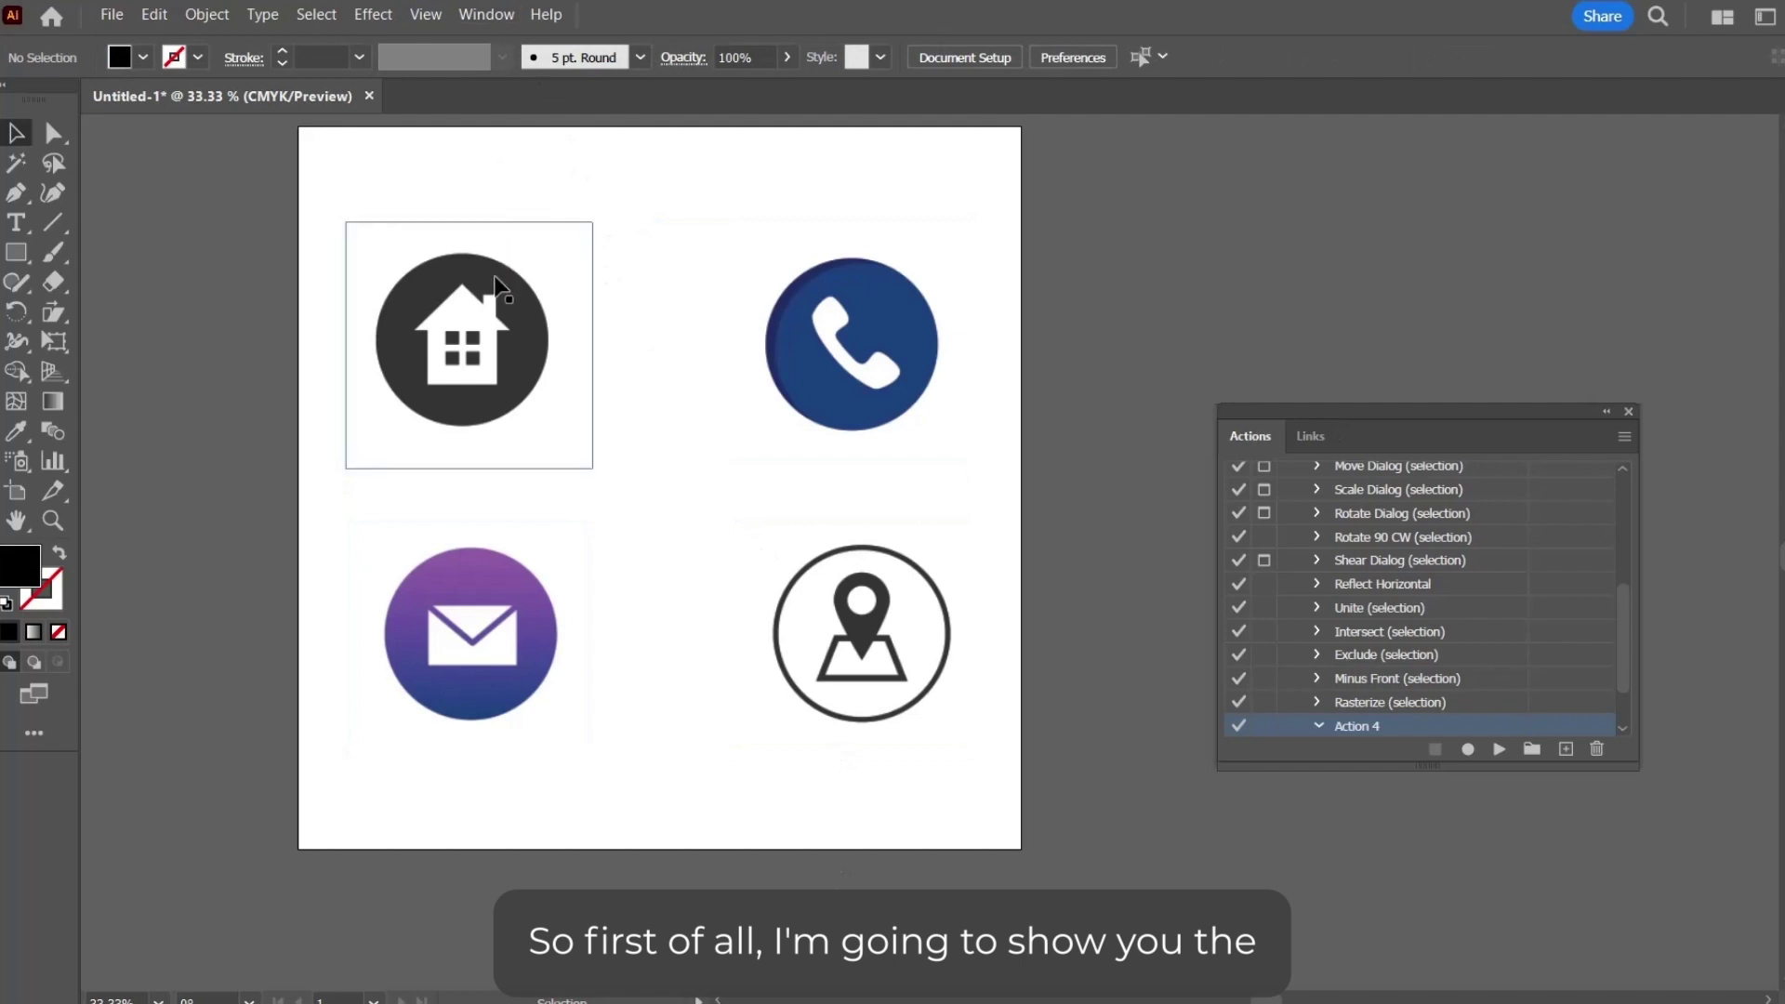
{"action": "left_click", "coordinate": [485, 15]}
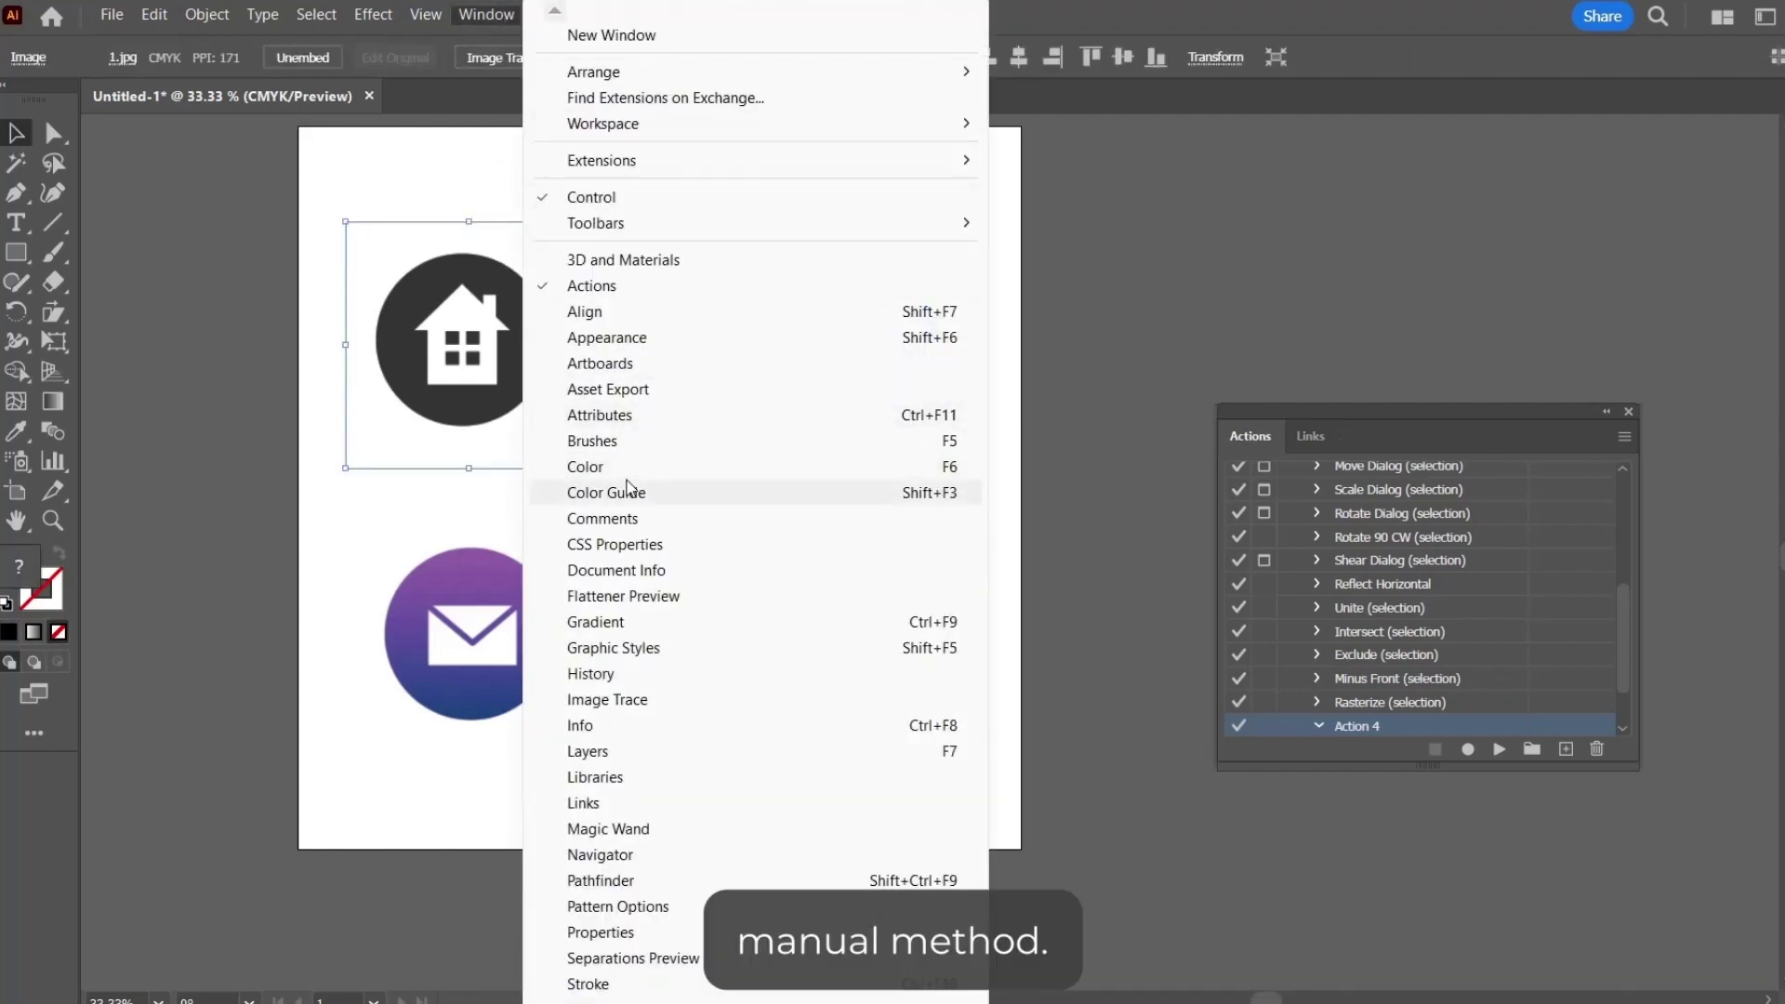
Step: Trace the house image in Black and White with threshold 178, corners 91%, Ignore White
{"action": "left_click", "coordinate": [607, 699]}
{"action": "left_click", "coordinate": [650, 458]}
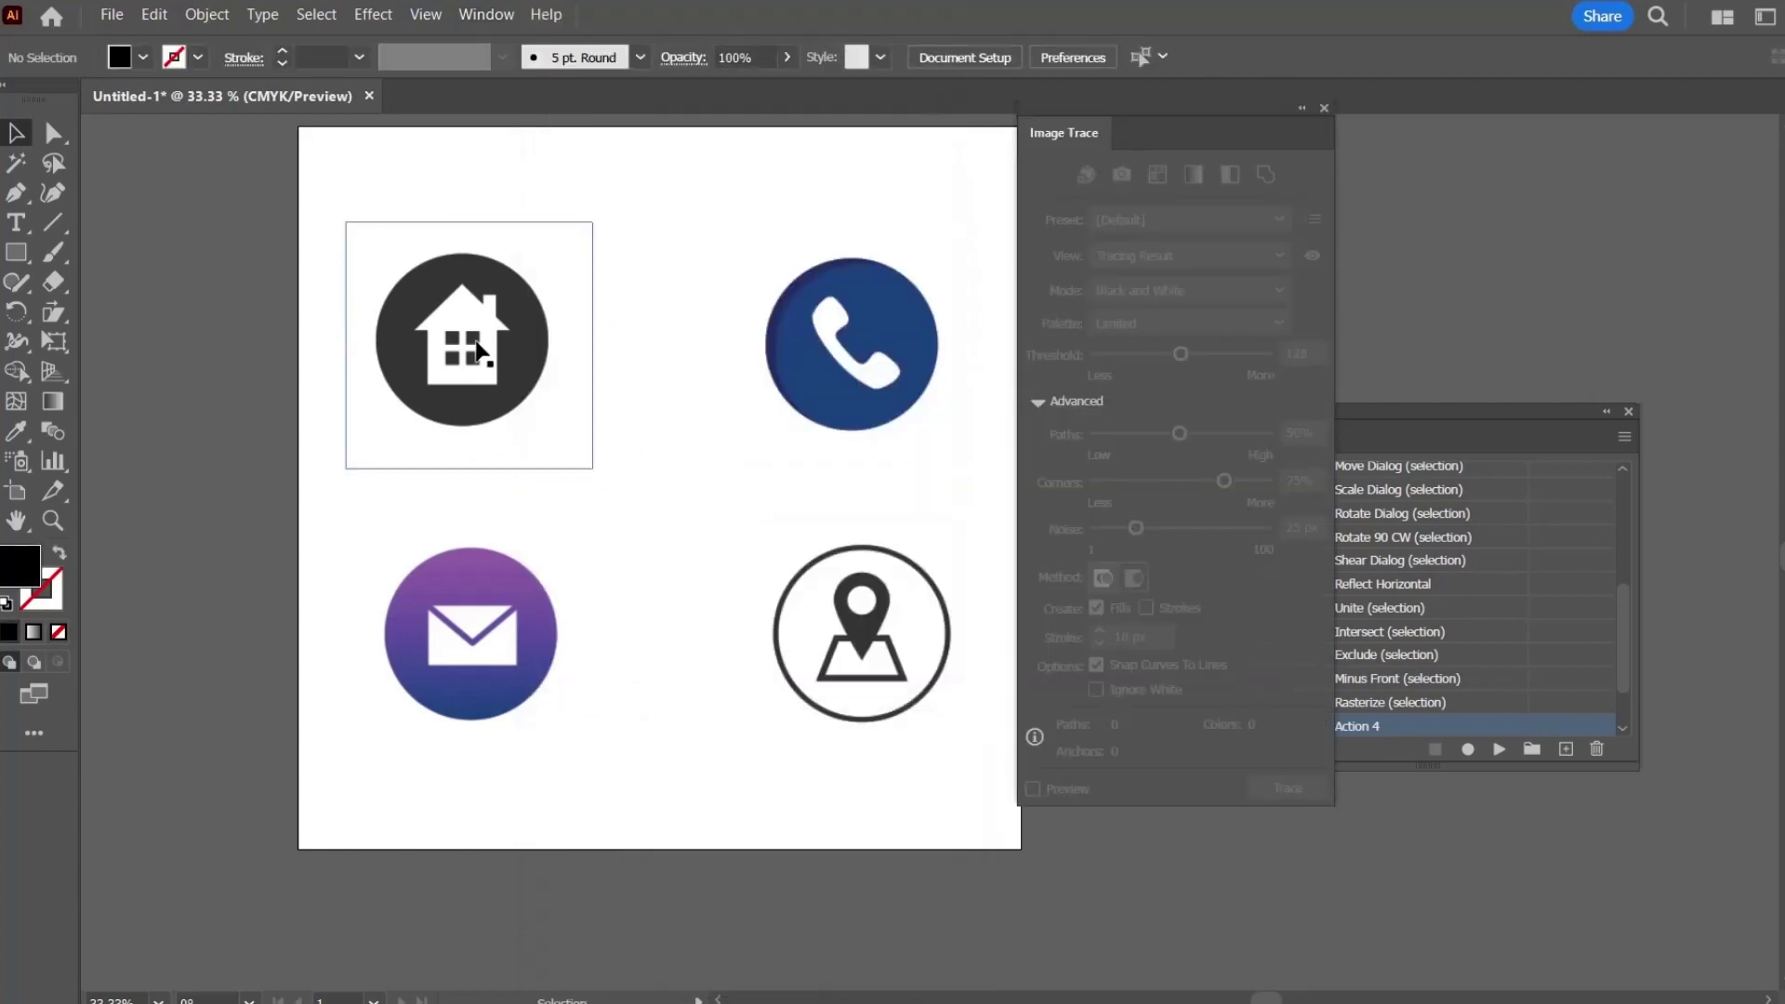
{"action": "left_click", "coordinate": [522, 344]}
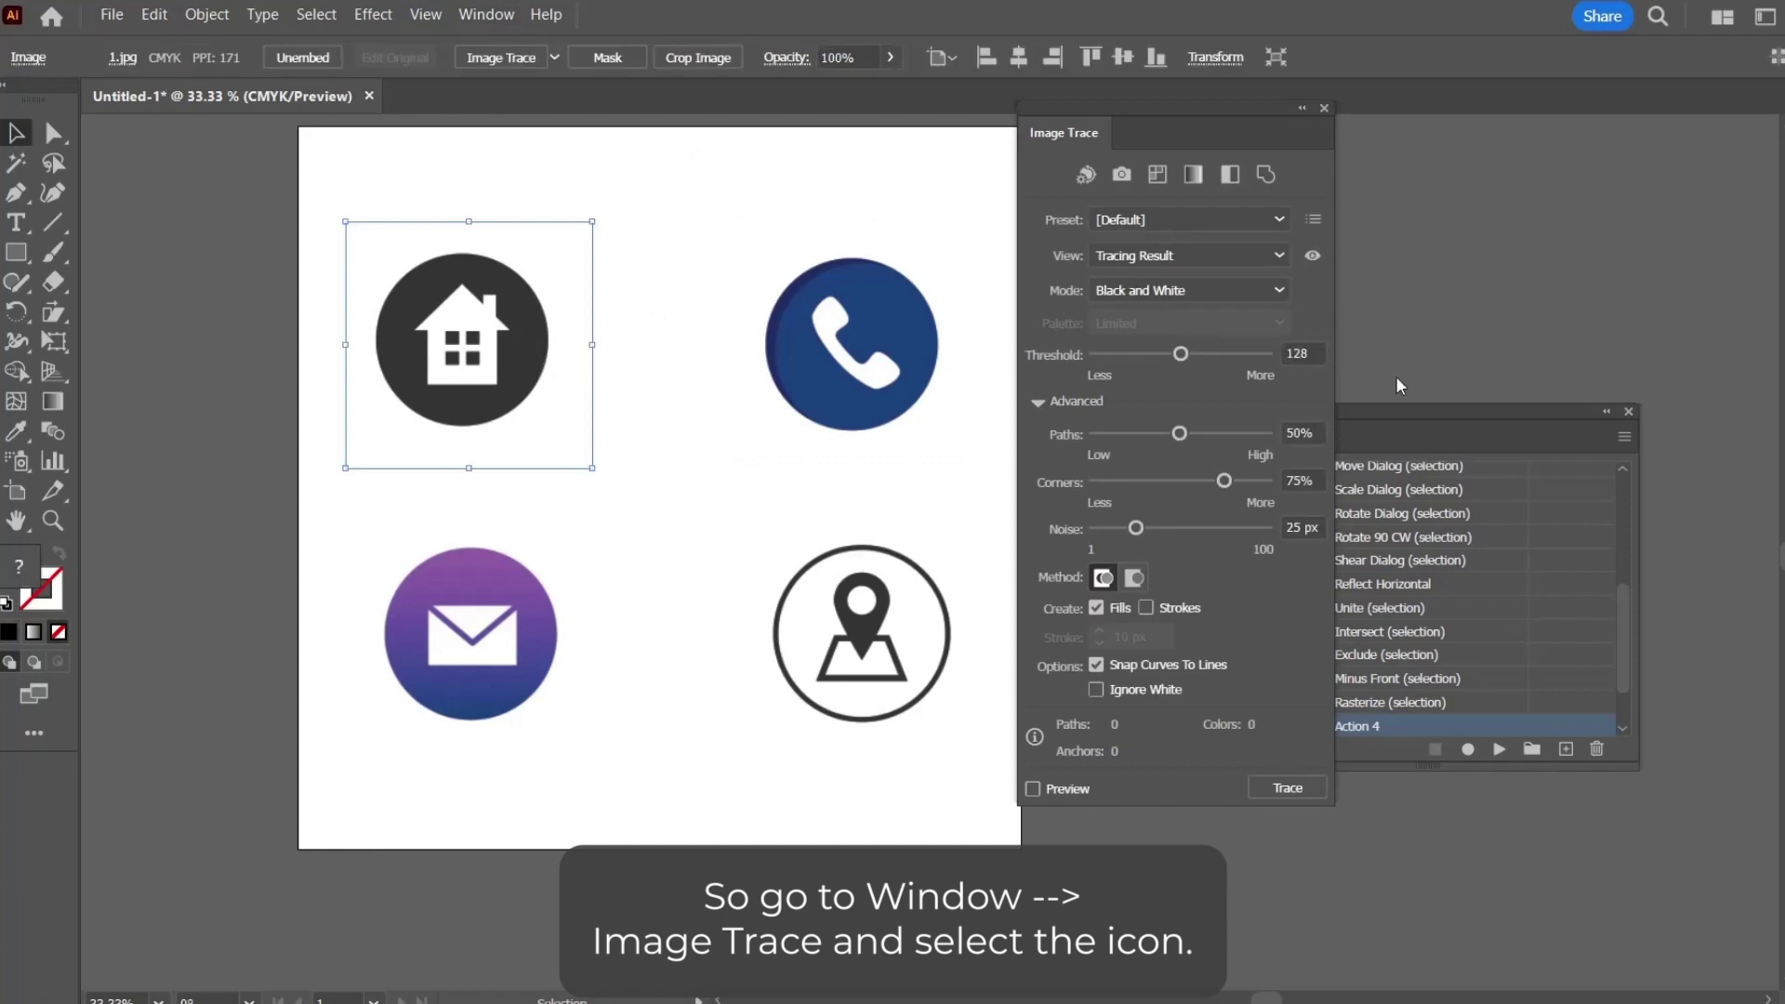
{"action": "left_click", "coordinate": [1212, 354]}
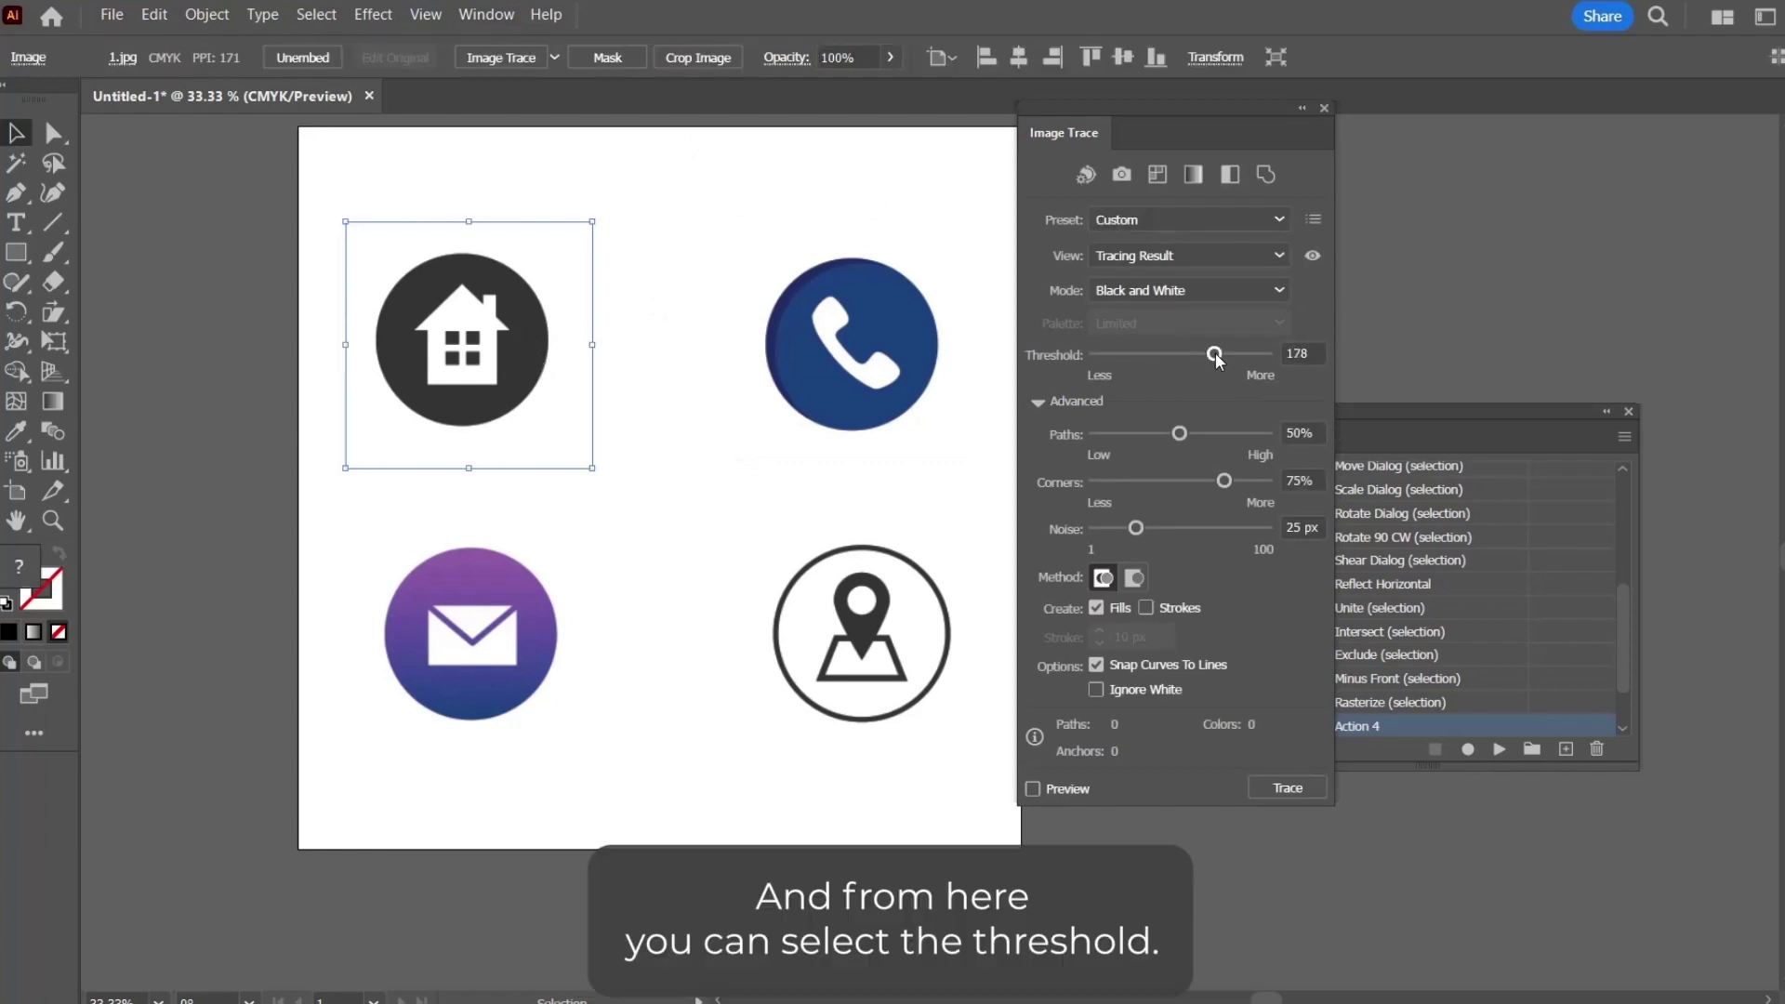
{"action": "left_click_drag", "start_coordinate": [1244, 480], "coordinate": [1253, 482]}
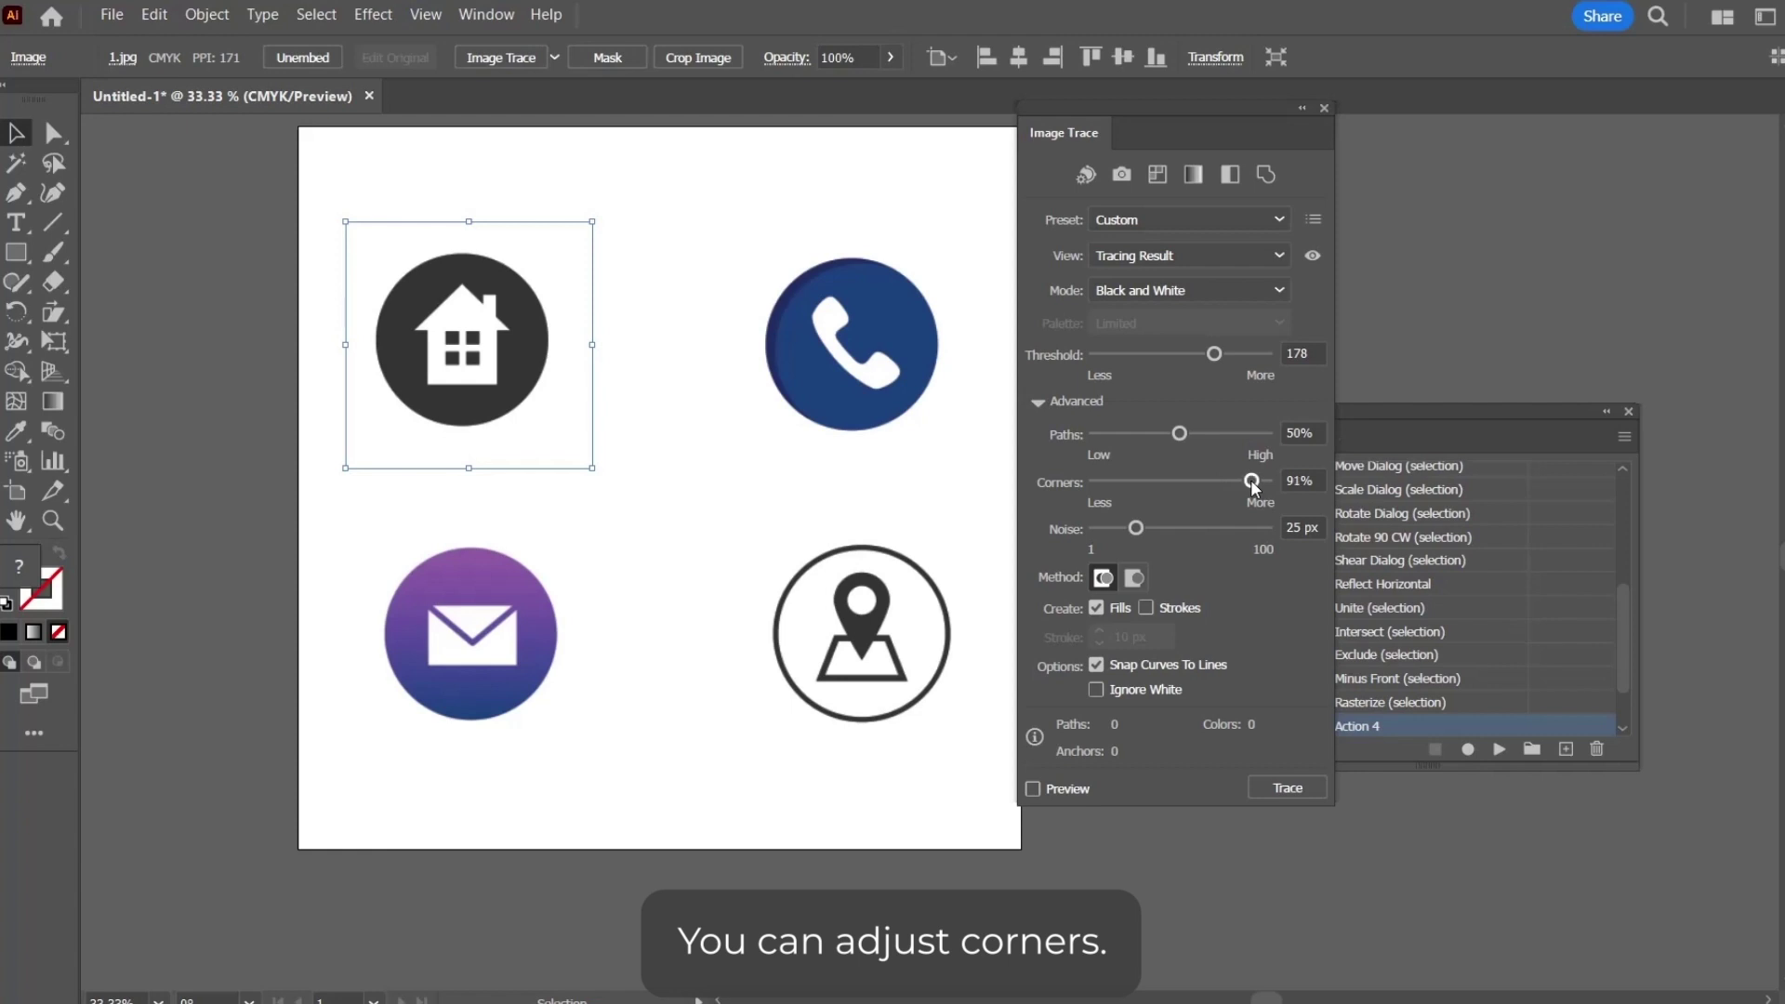
{"action": "left_click", "coordinate": [1097, 689]}
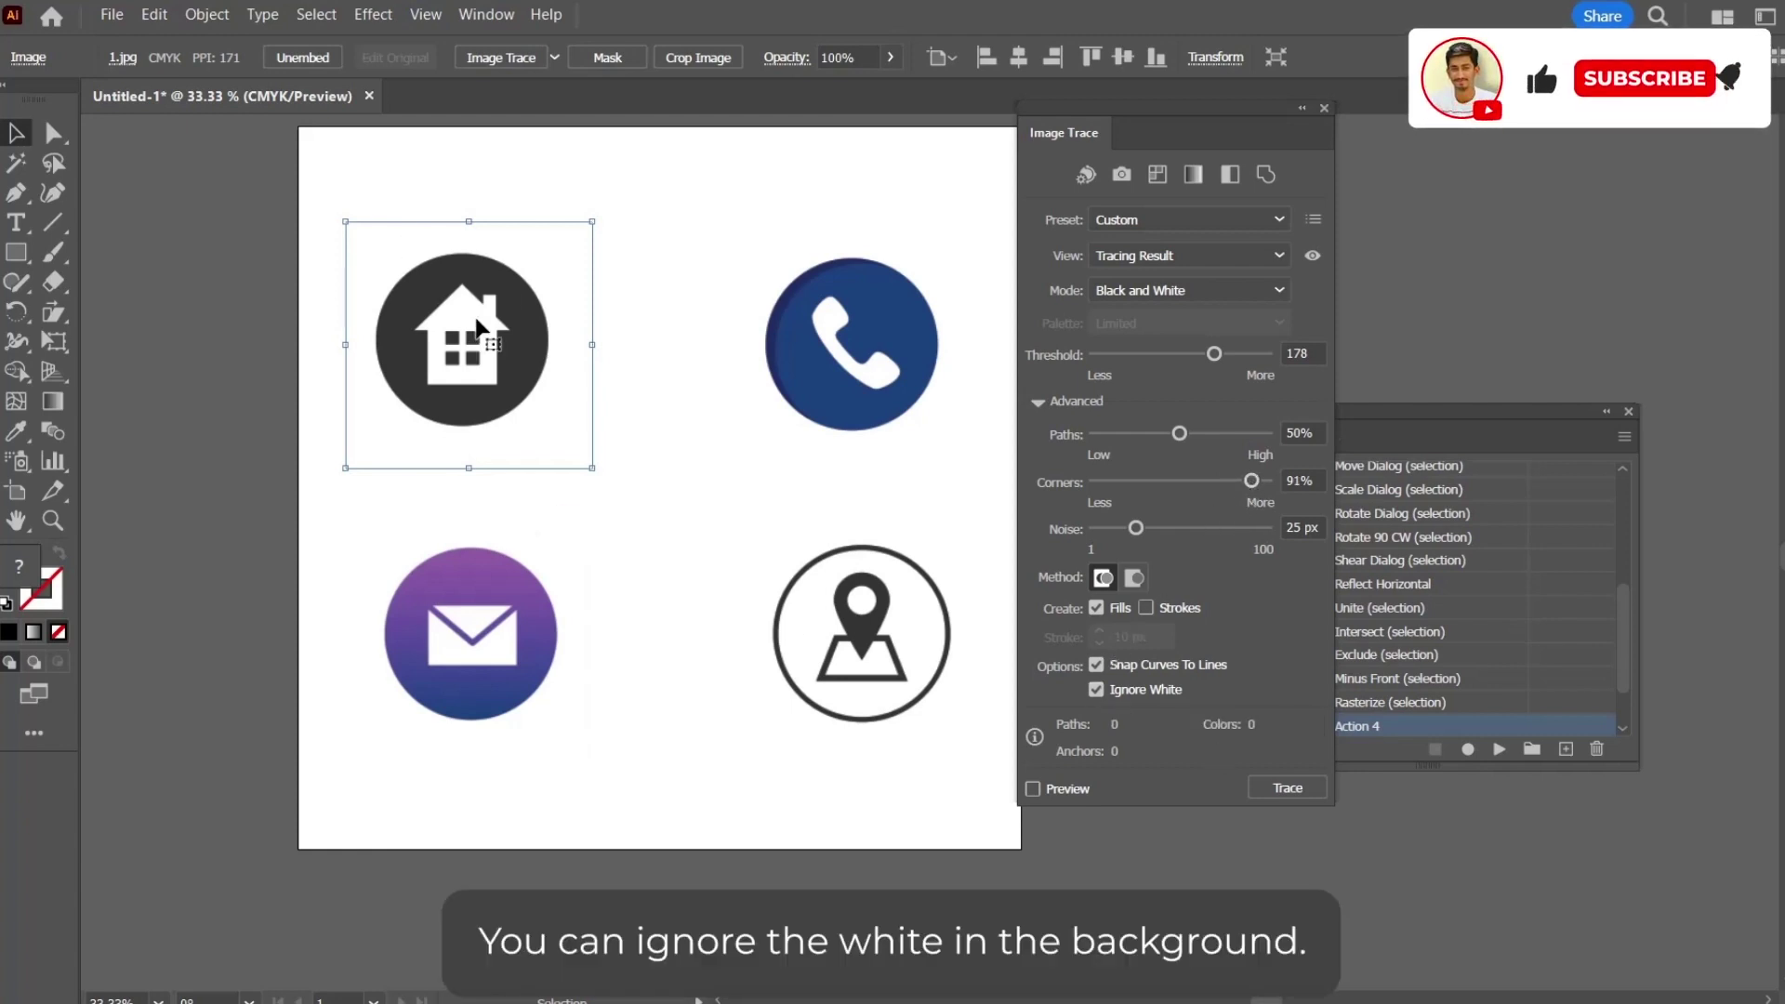
{"action": "left_click", "coordinate": [1283, 790]}
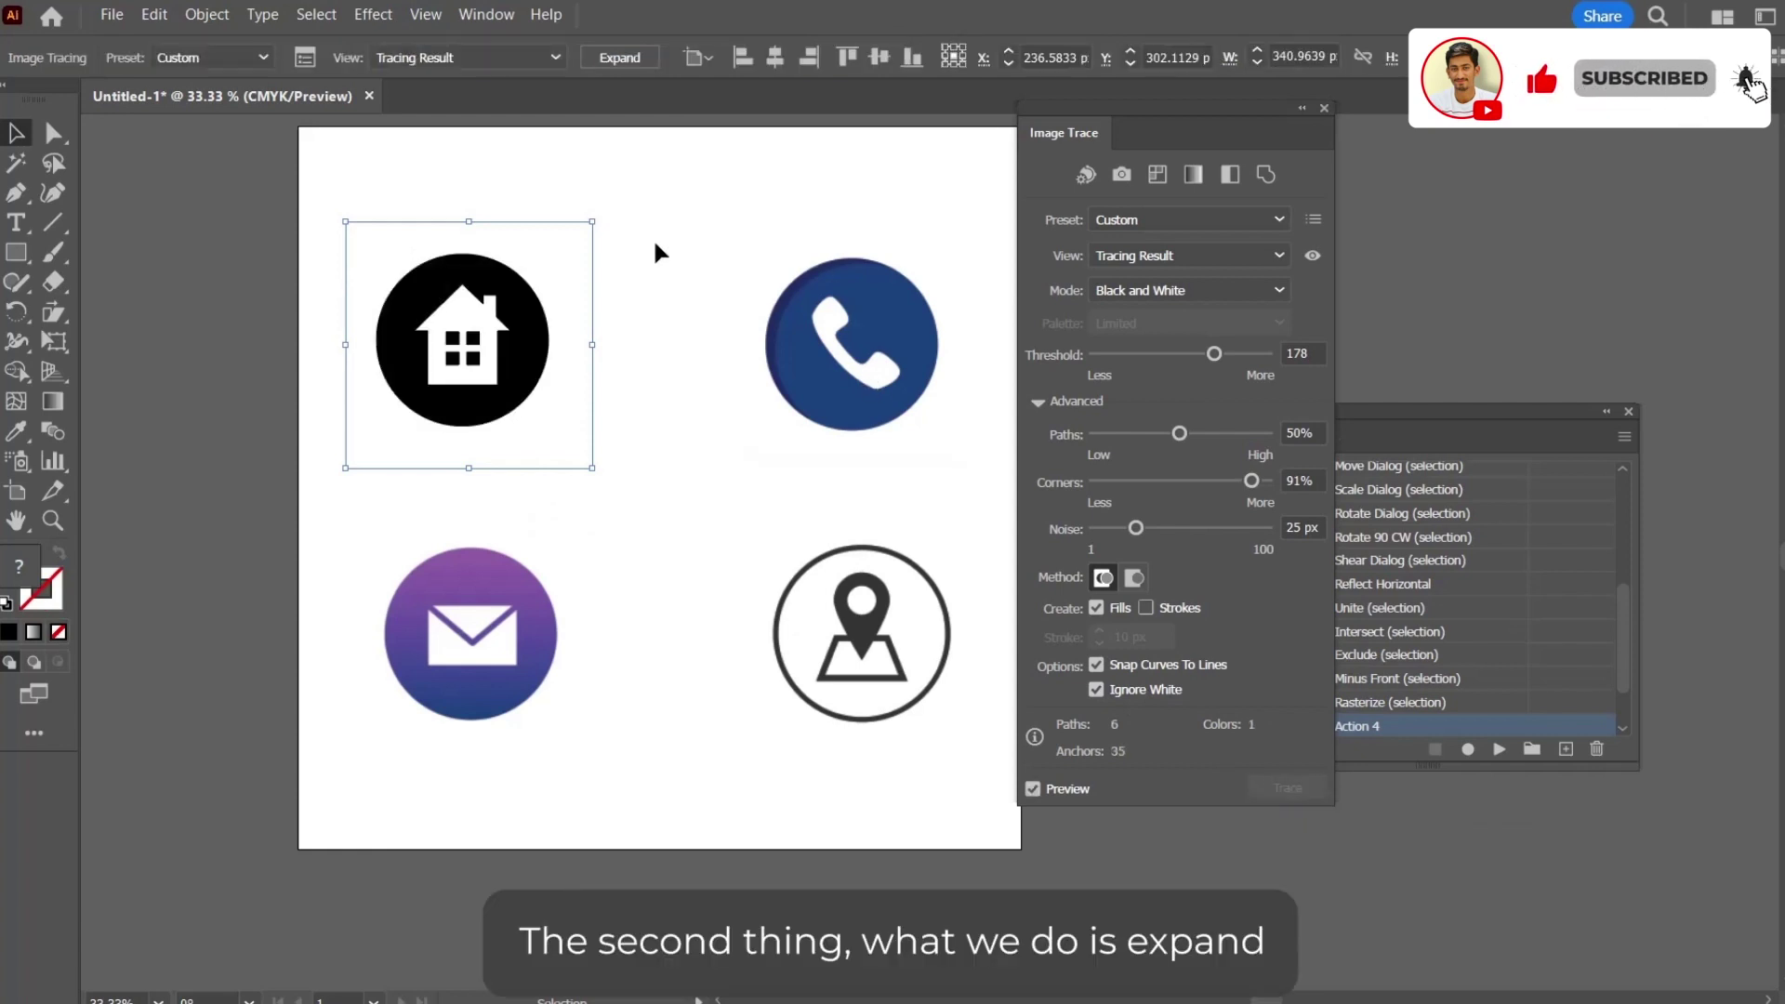
Step: Expand the house trace and ungroup it into separate editable paths
{"action": "left_click", "coordinate": [621, 57]}
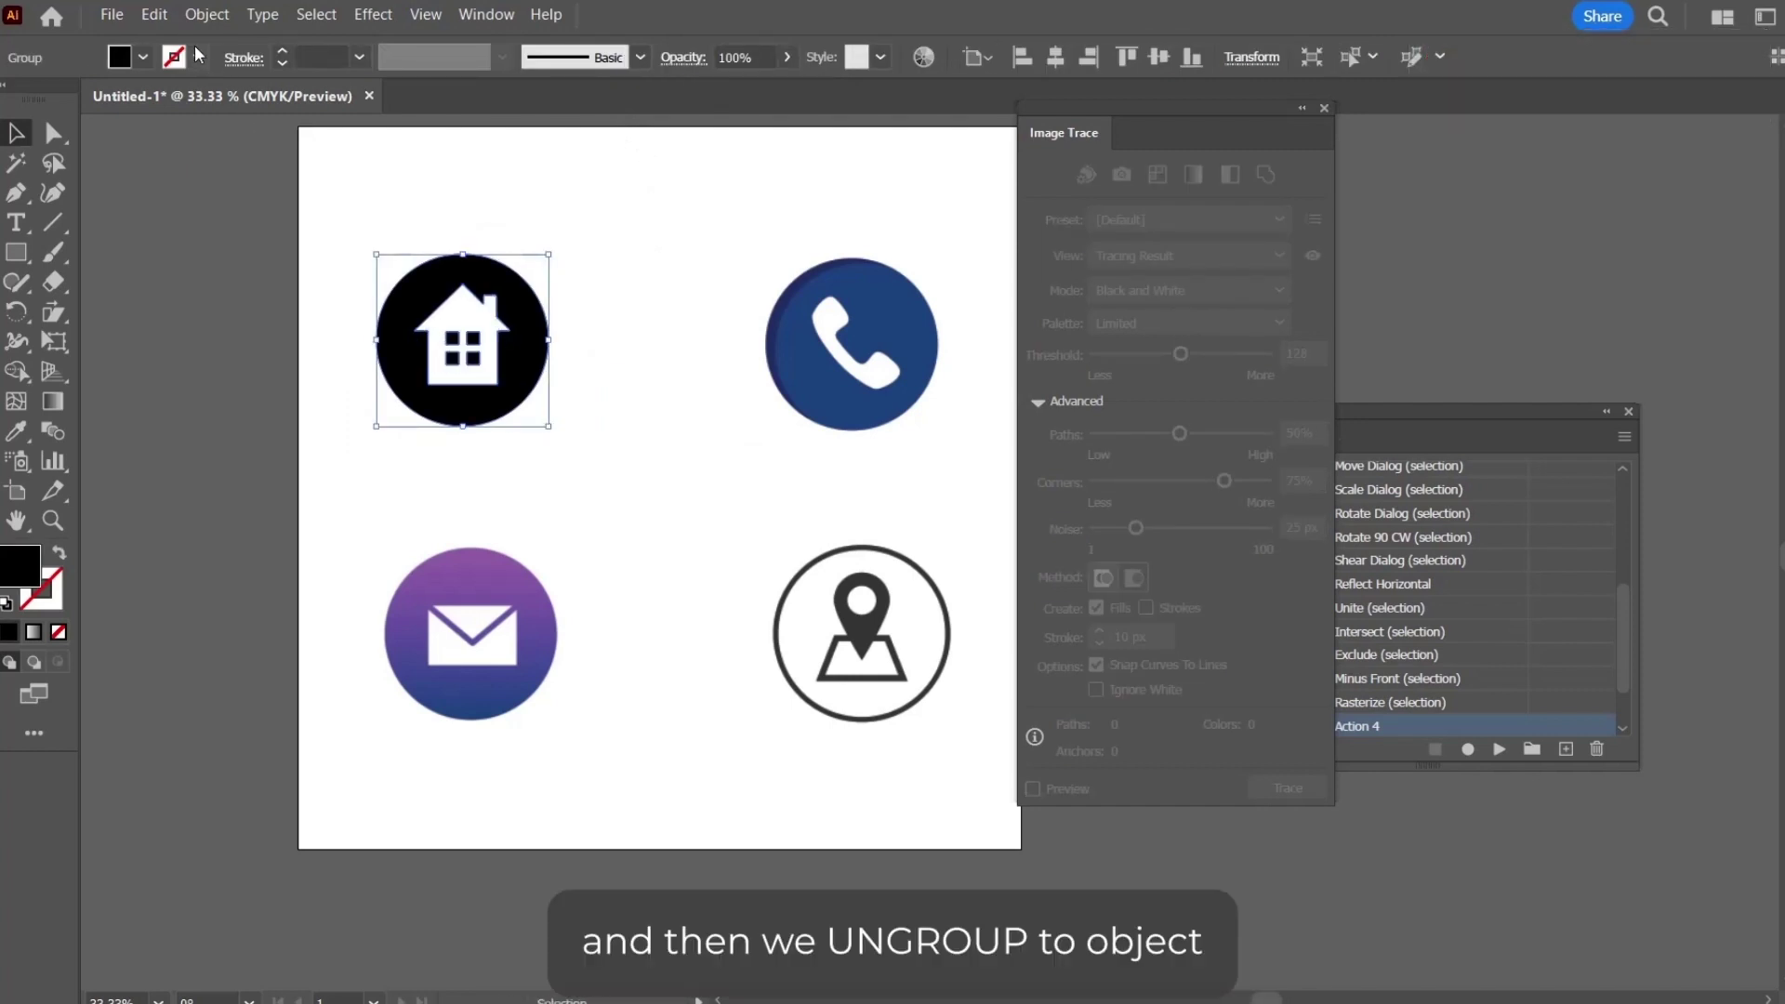
{"action": "left_click", "coordinate": [209, 15]}
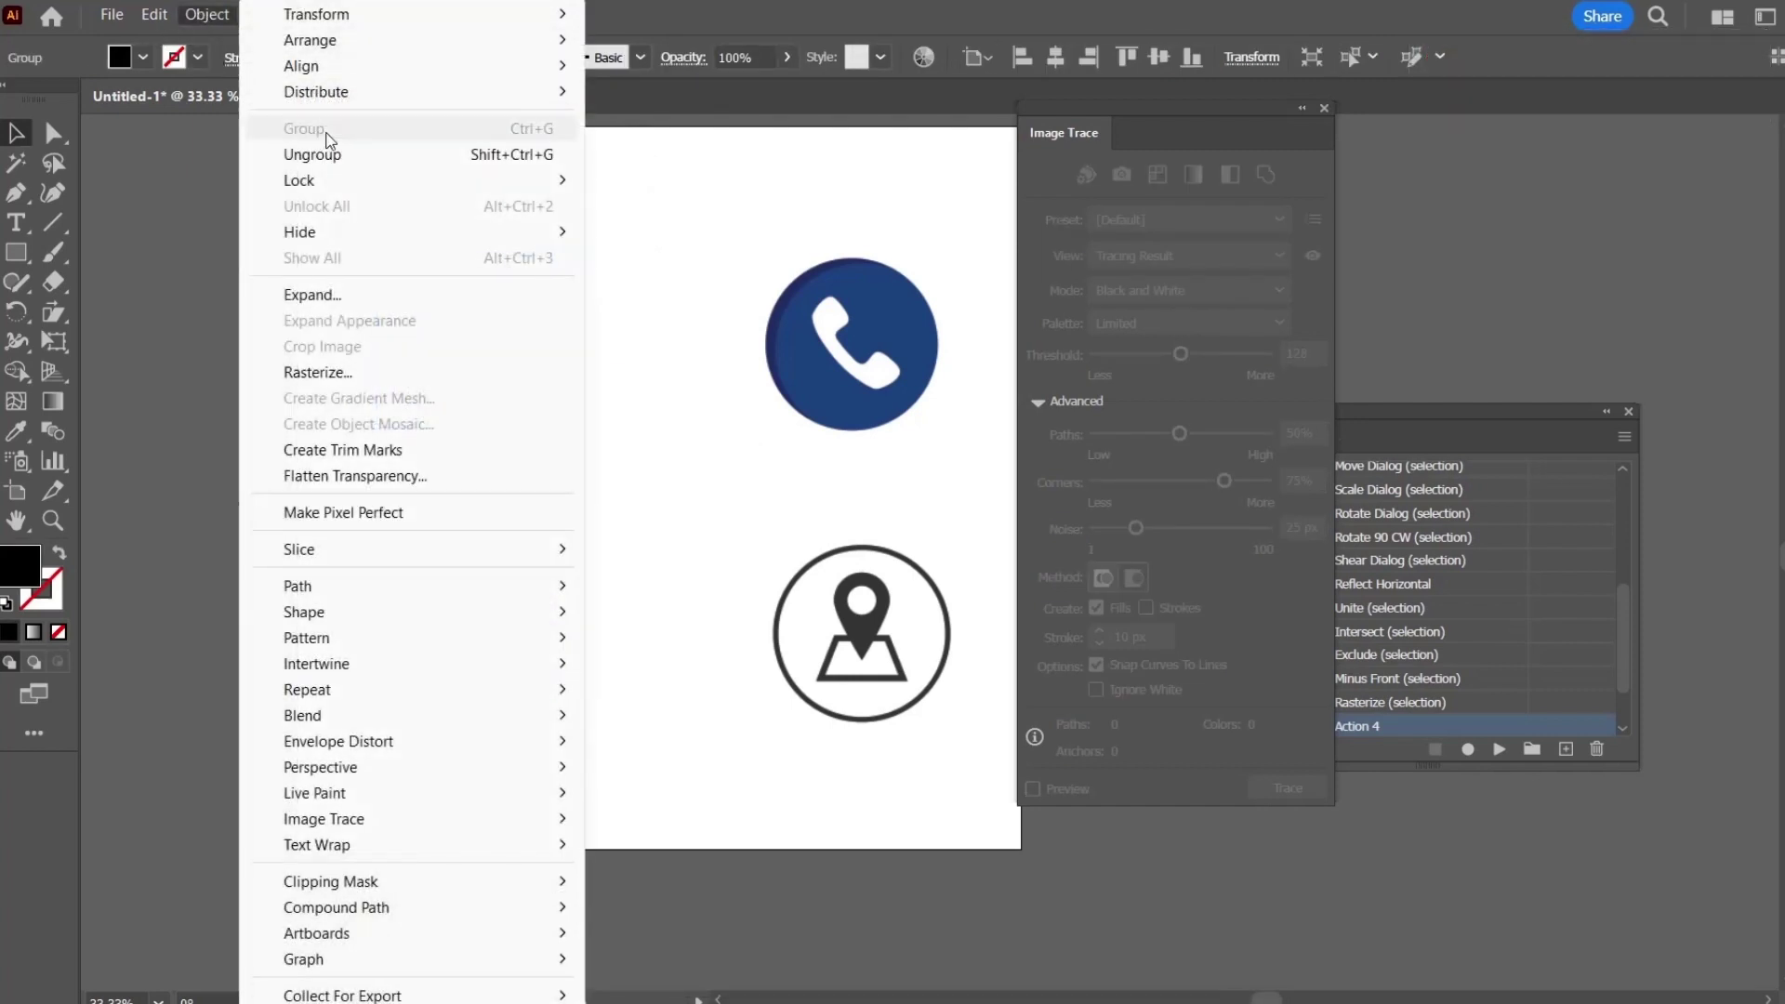
{"action": "left_click", "coordinate": [359, 156]}
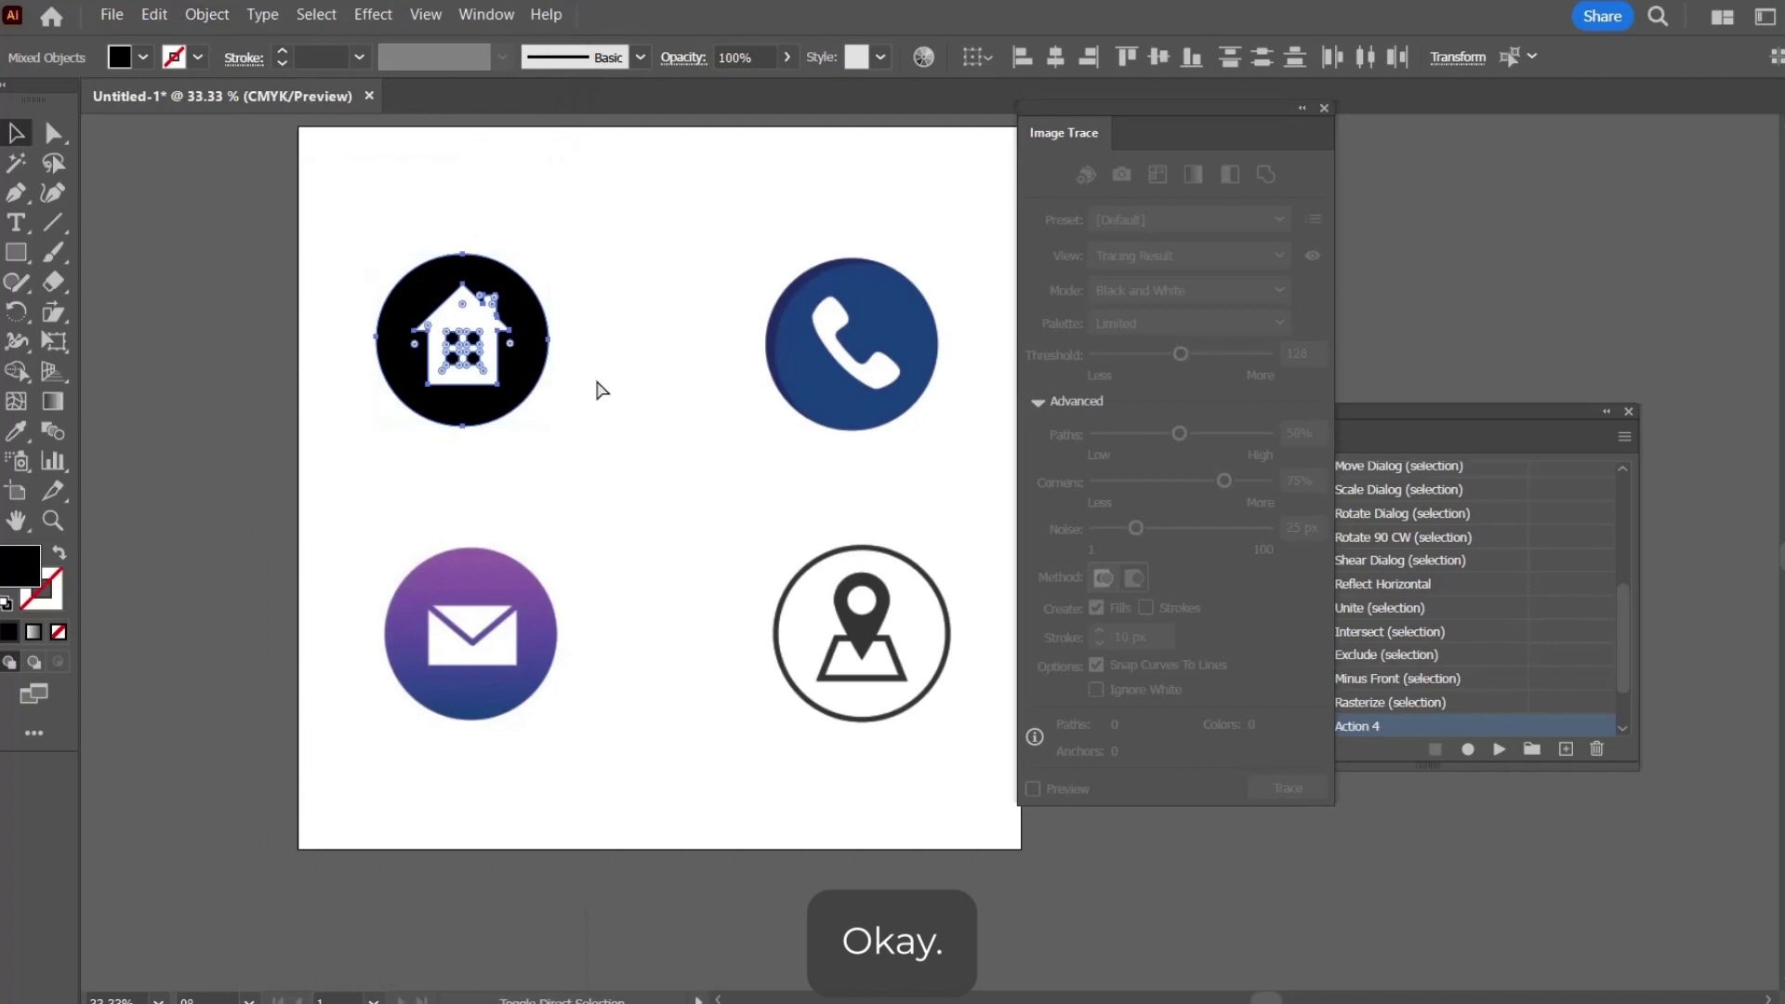
Step: Fill the whole house icon with cyan
{"action": "left_click", "coordinate": [586, 377]}
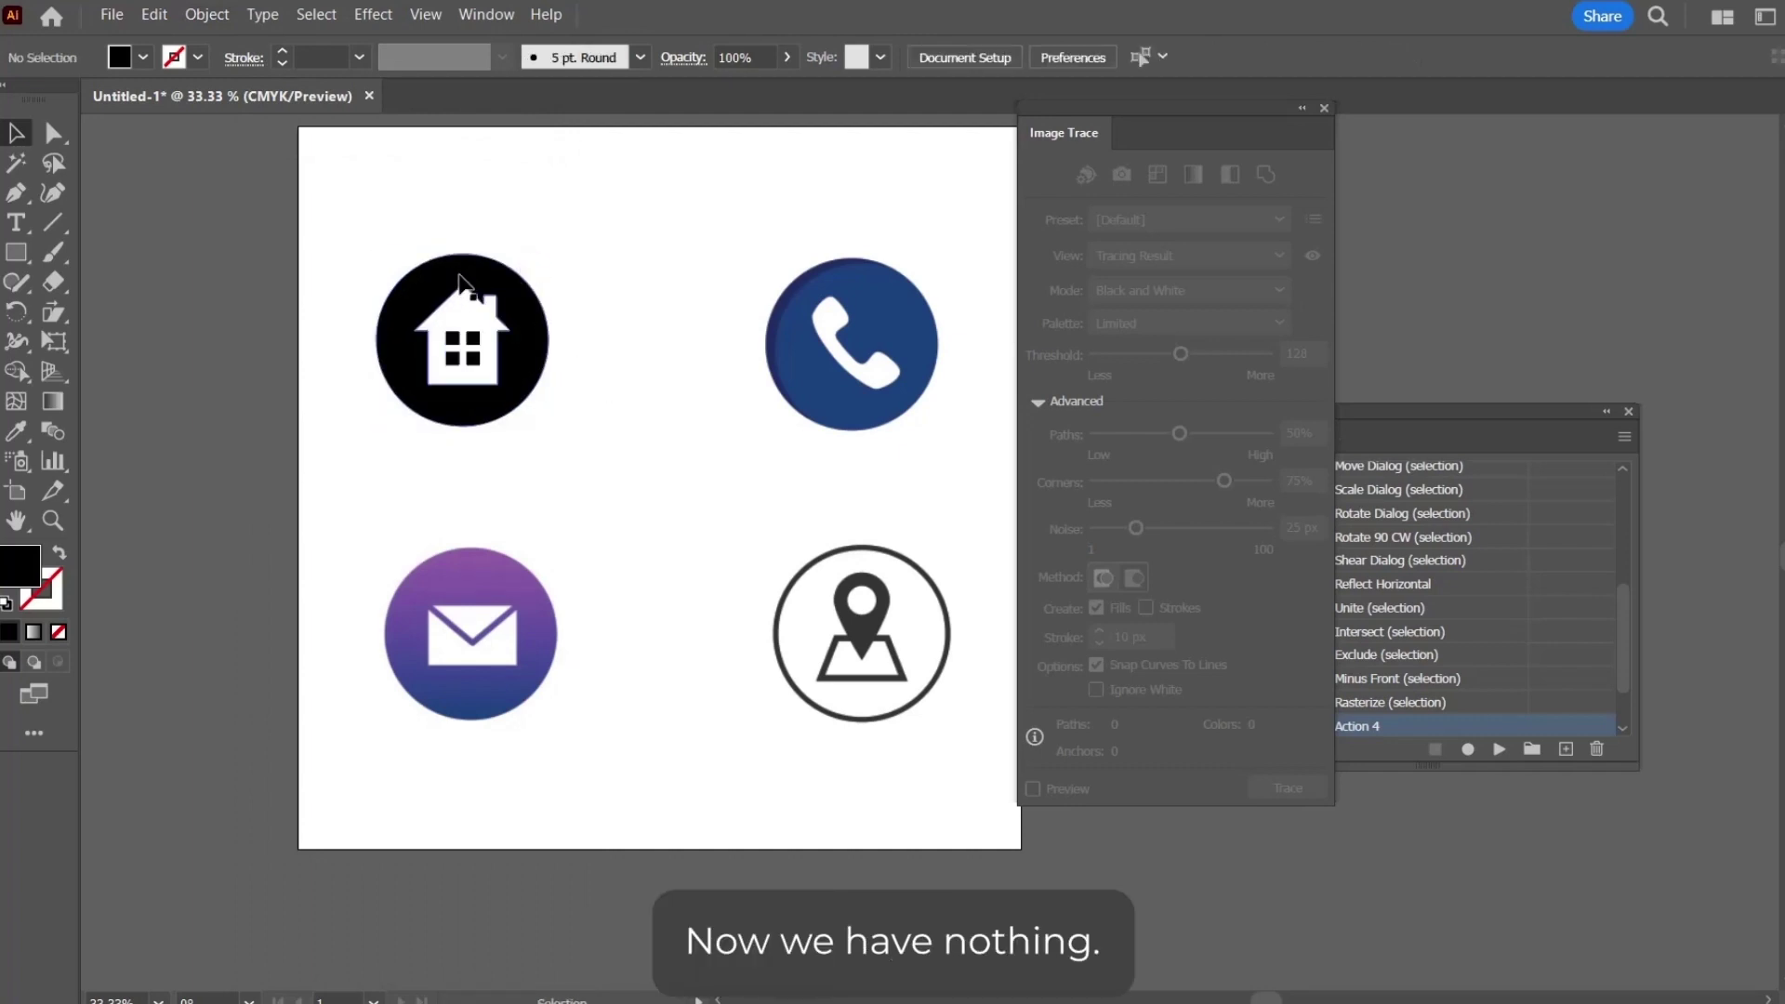
{"action": "left_click_drag", "start_coordinate": [370, 223], "coordinate": [550, 427]}
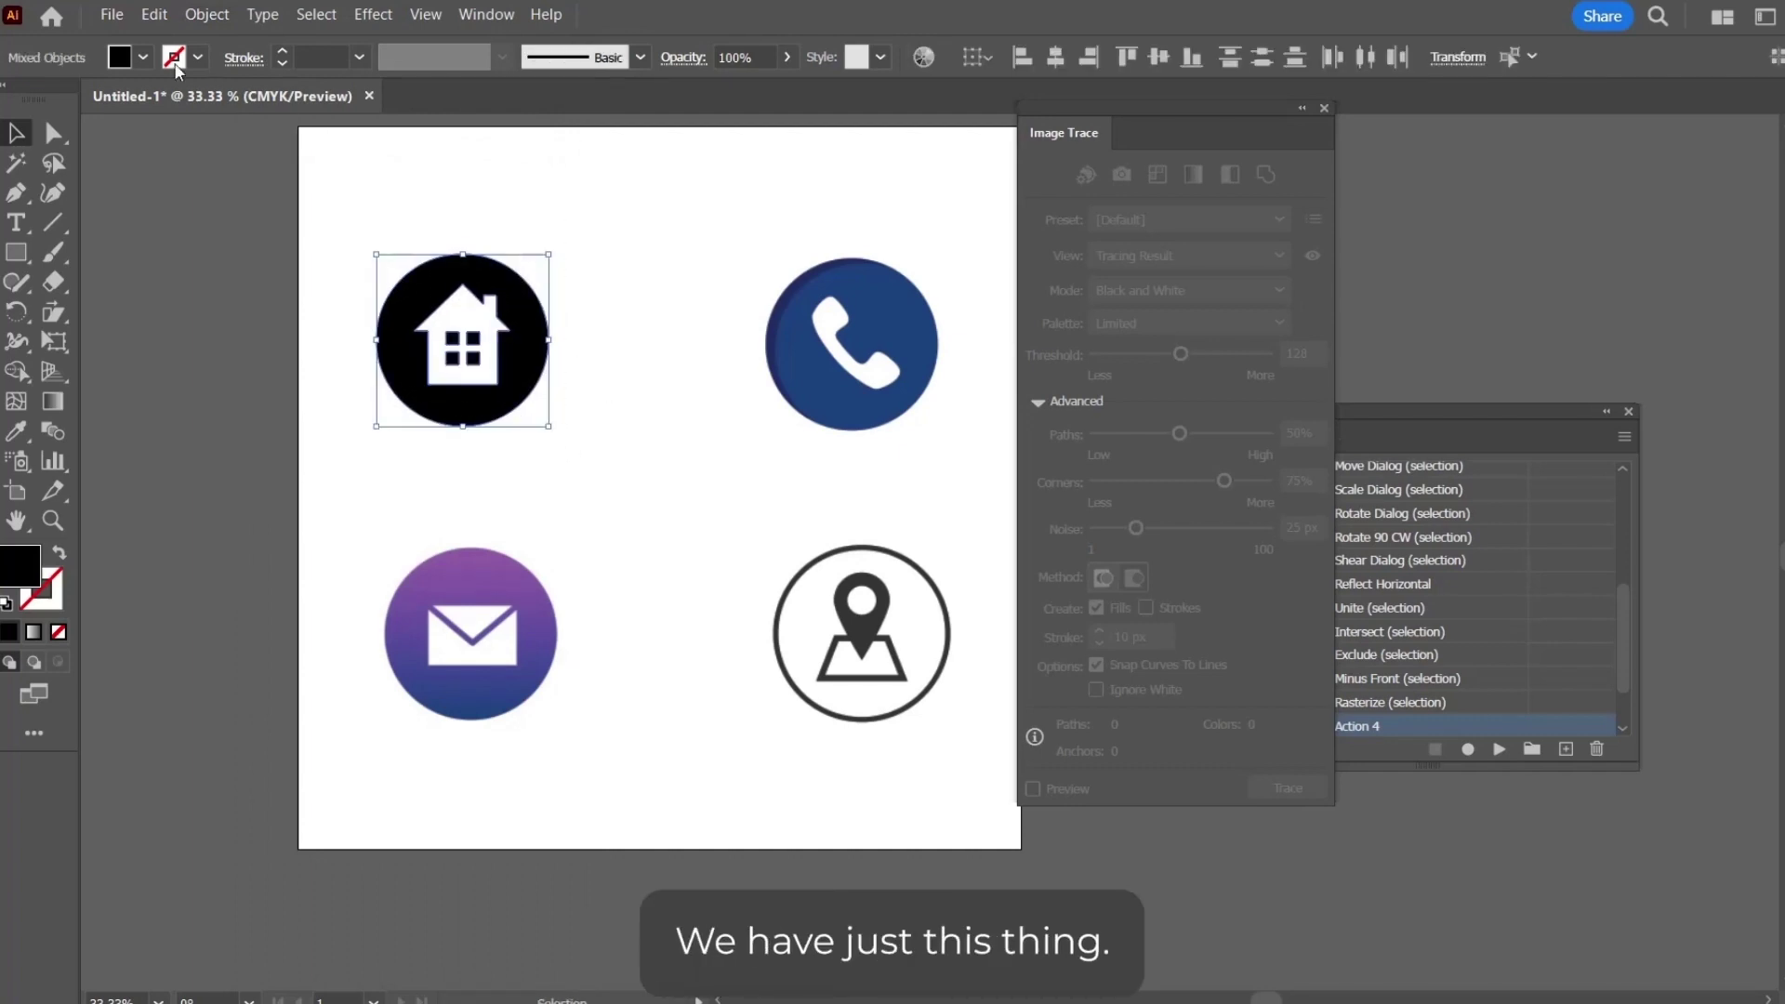
{"action": "left_click", "coordinate": [142, 57]}
{"action": "left_click", "coordinate": [163, 119]}
{"action": "left_click", "coordinate": [489, 188]}
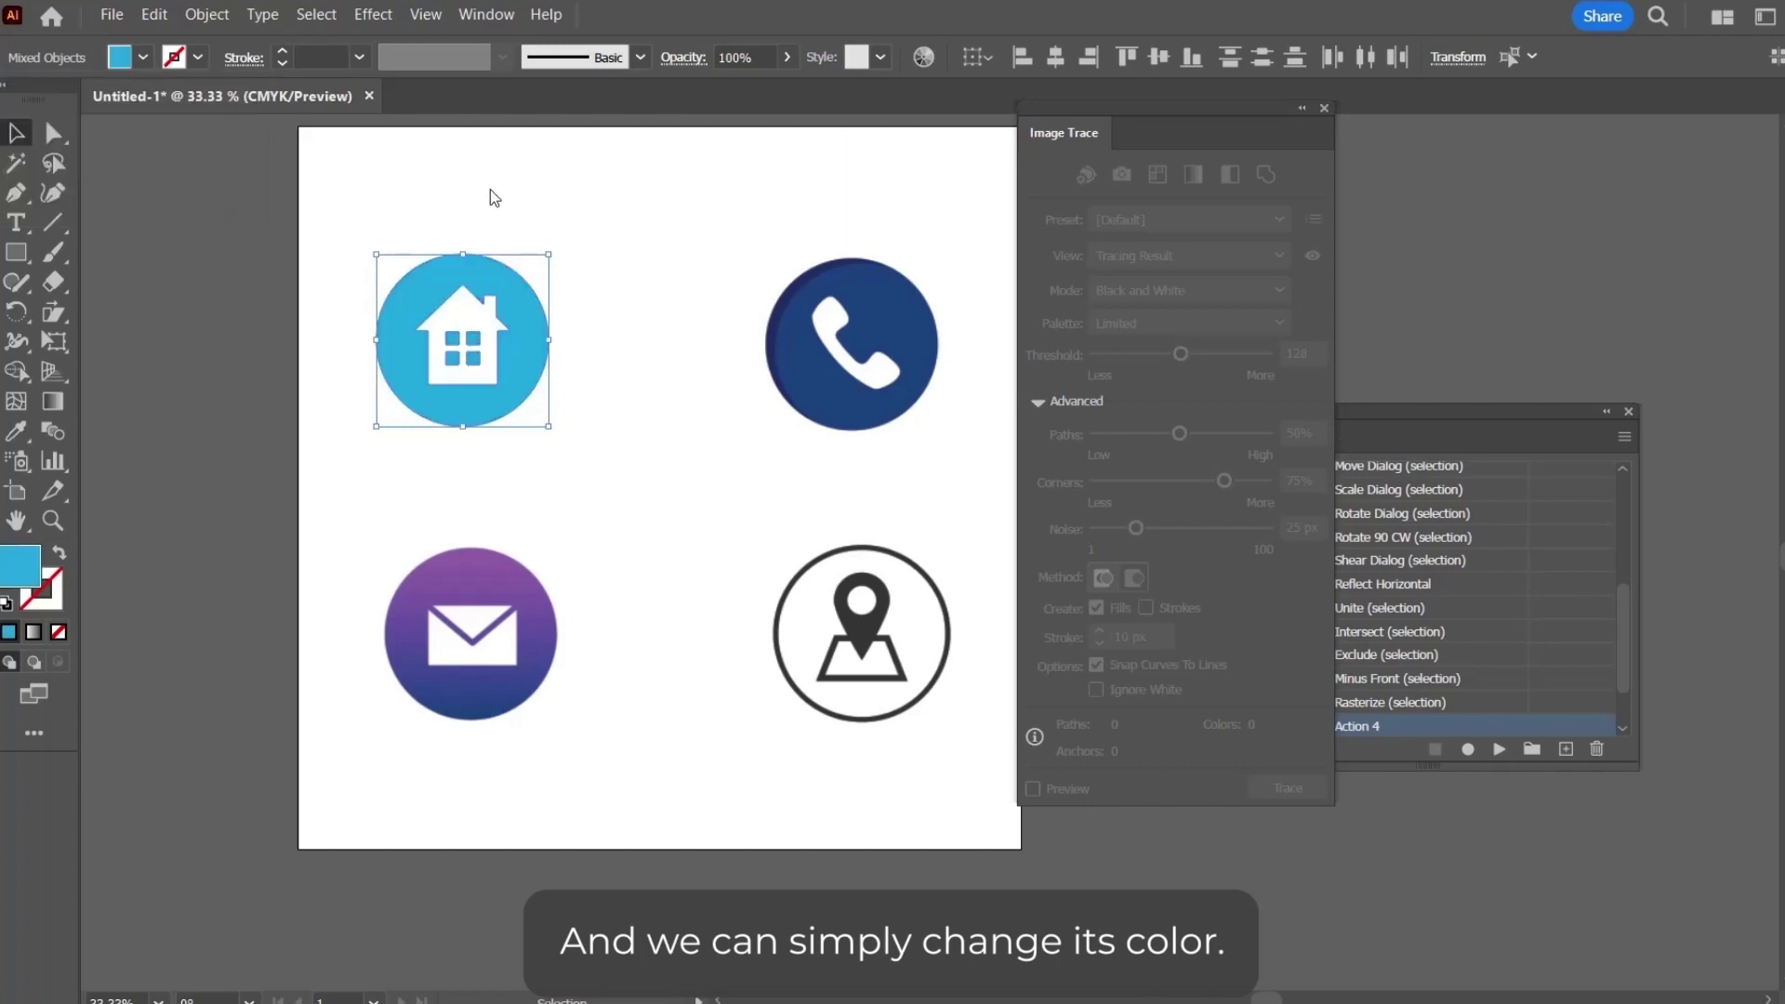
{"action": "left_click", "coordinate": [489, 188]}
Step: Fill the house's window grid red-orange and close the Image Trace panel
{"action": "left_click", "coordinate": [457, 343]}
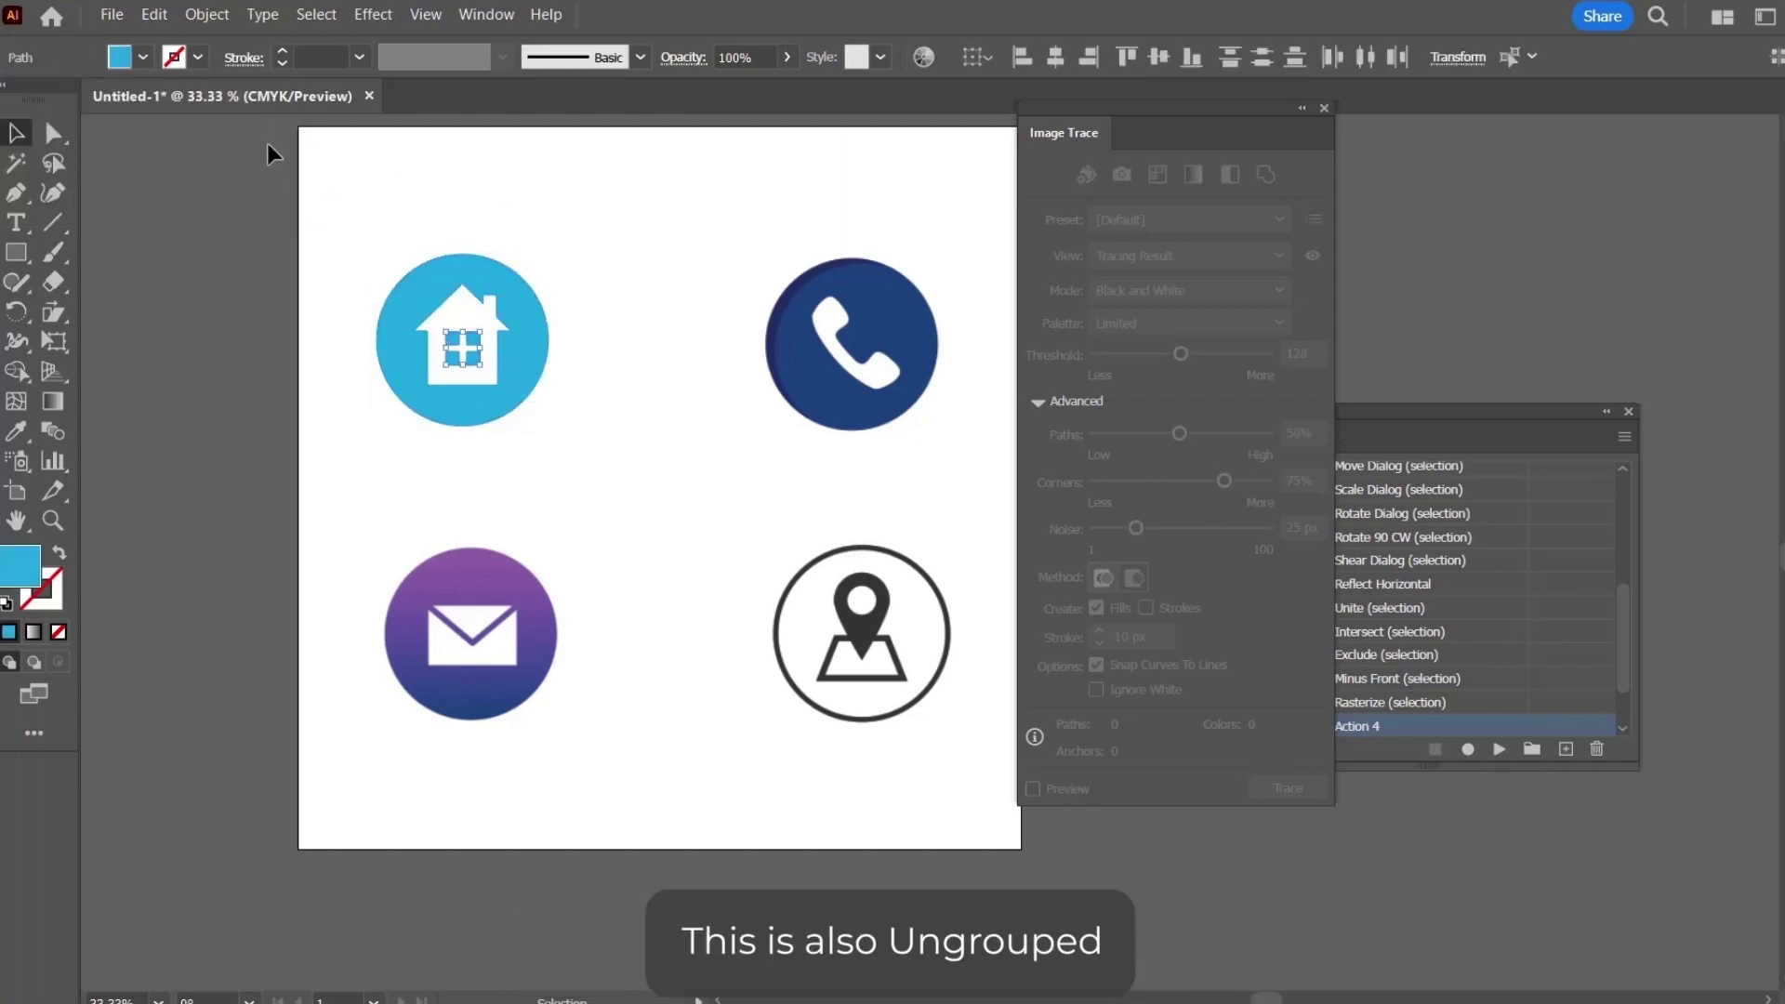
{"action": "left_click", "coordinate": [142, 57]}
{"action": "left_click", "coordinate": [214, 101]}
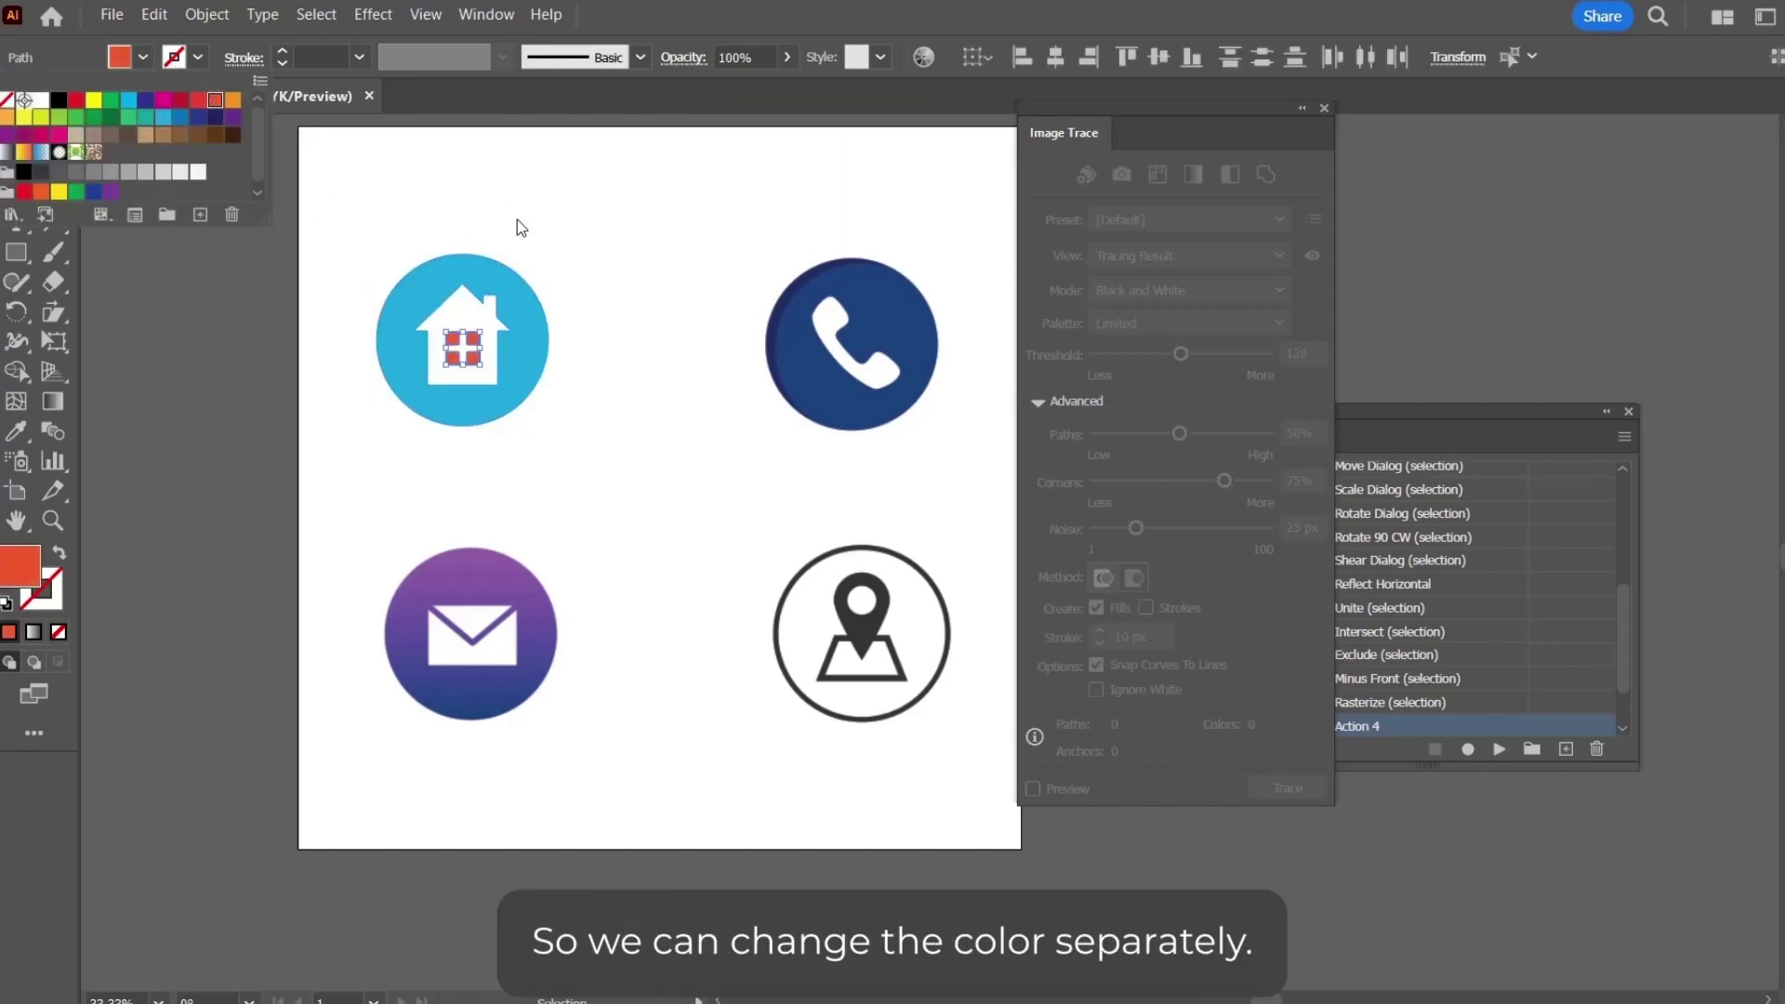
{"action": "left_click", "coordinate": [513, 214]}
{"action": "left_click", "coordinate": [514, 214]}
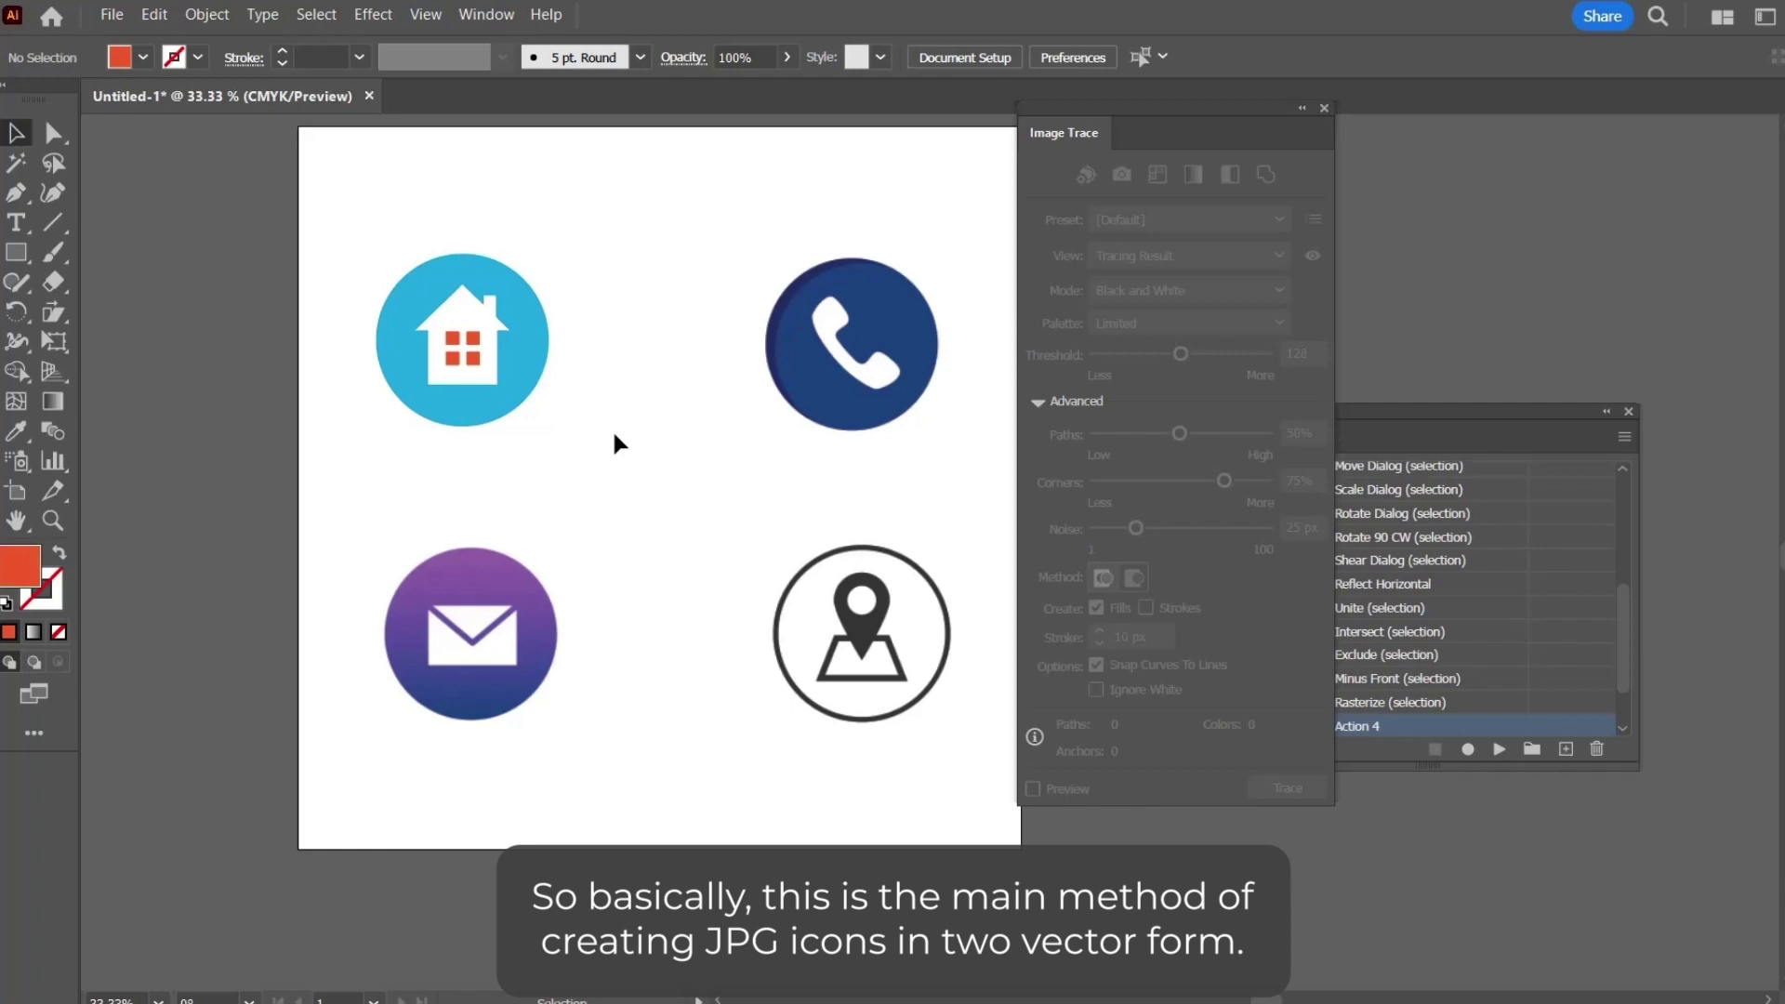
{"action": "left_click", "coordinate": [1324, 109]}
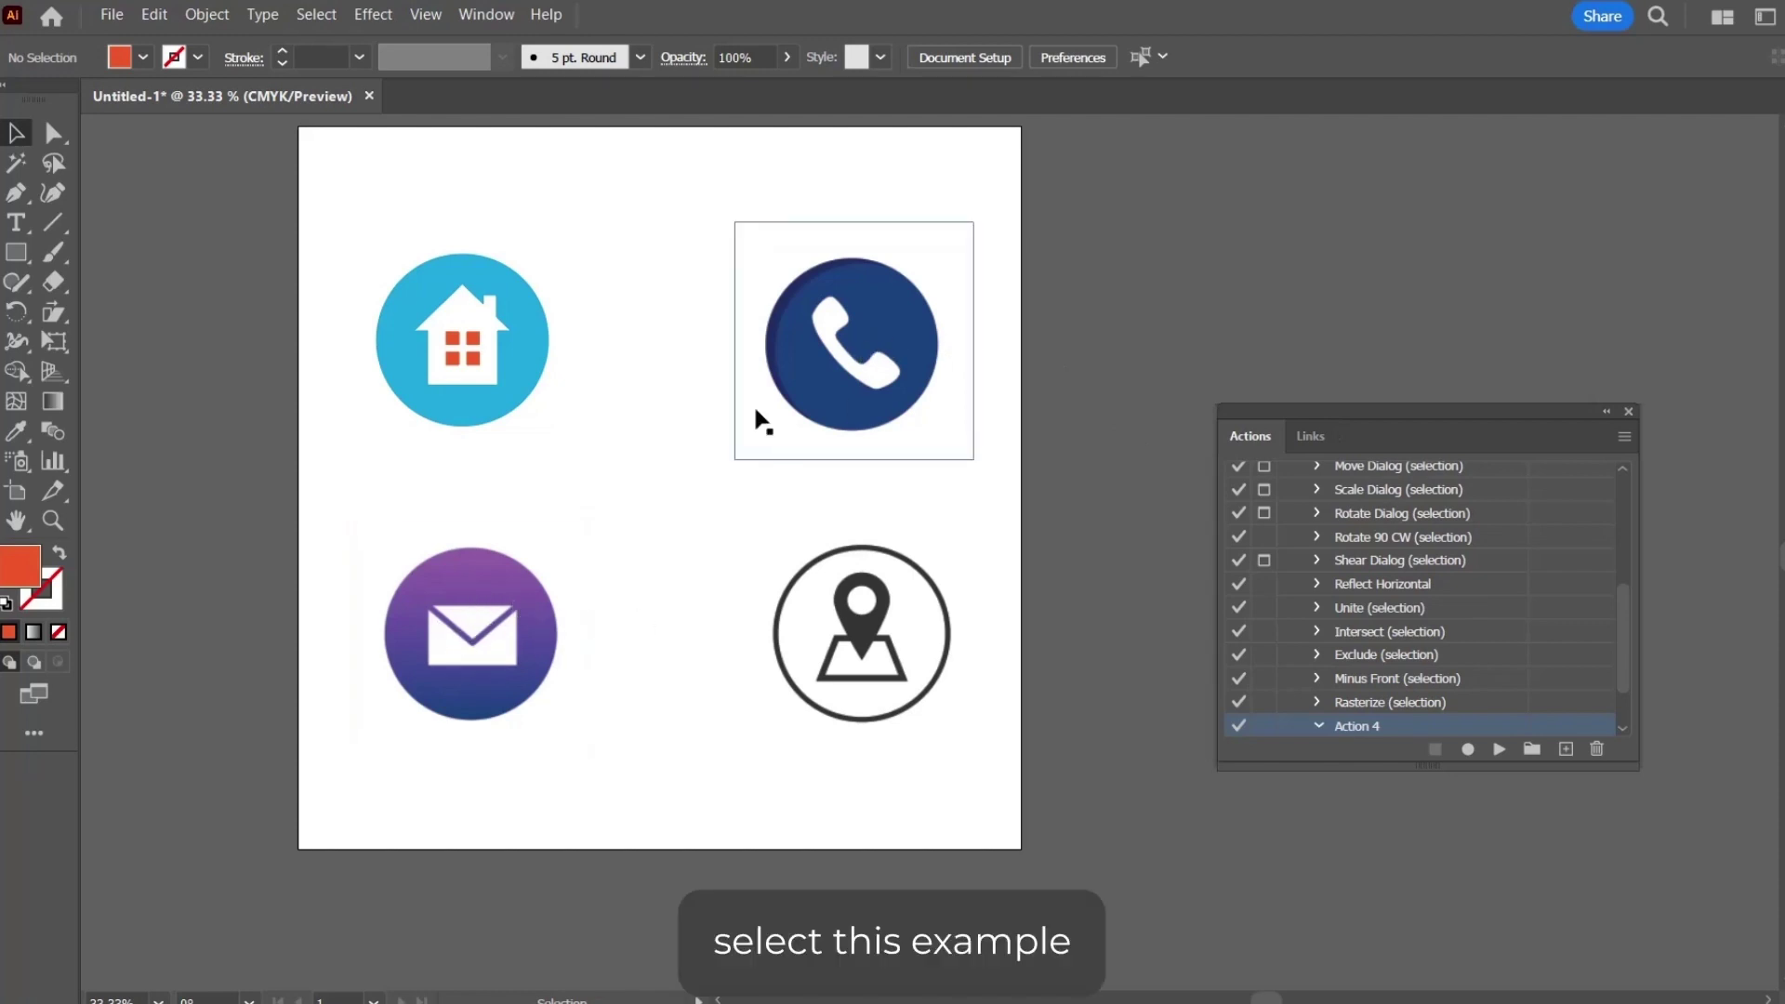
Step: Select the envelope image (4.jpg) on the artboard
{"action": "left_click", "coordinate": [507, 641]}
{"action": "left_click", "coordinate": [507, 641]}
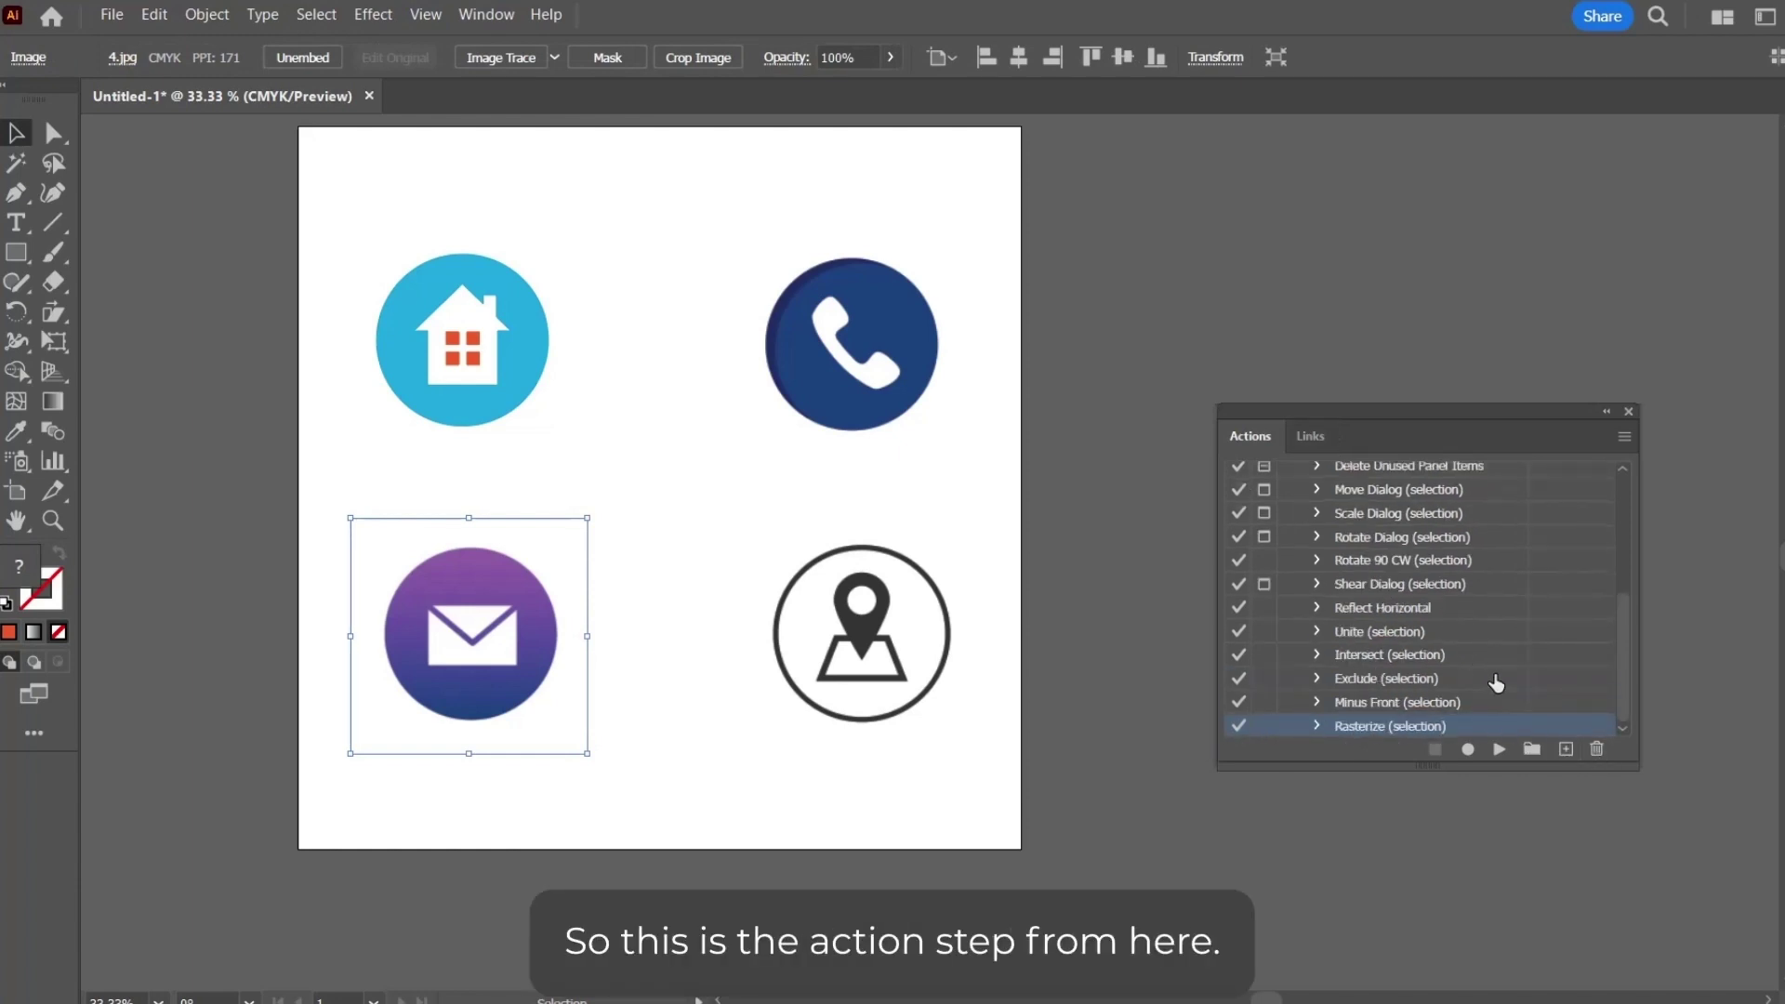
Step: Create and start recording Action 5, with Image Trace shown and the envelope selected
{"action": "left_click", "coordinate": [1565, 749]}
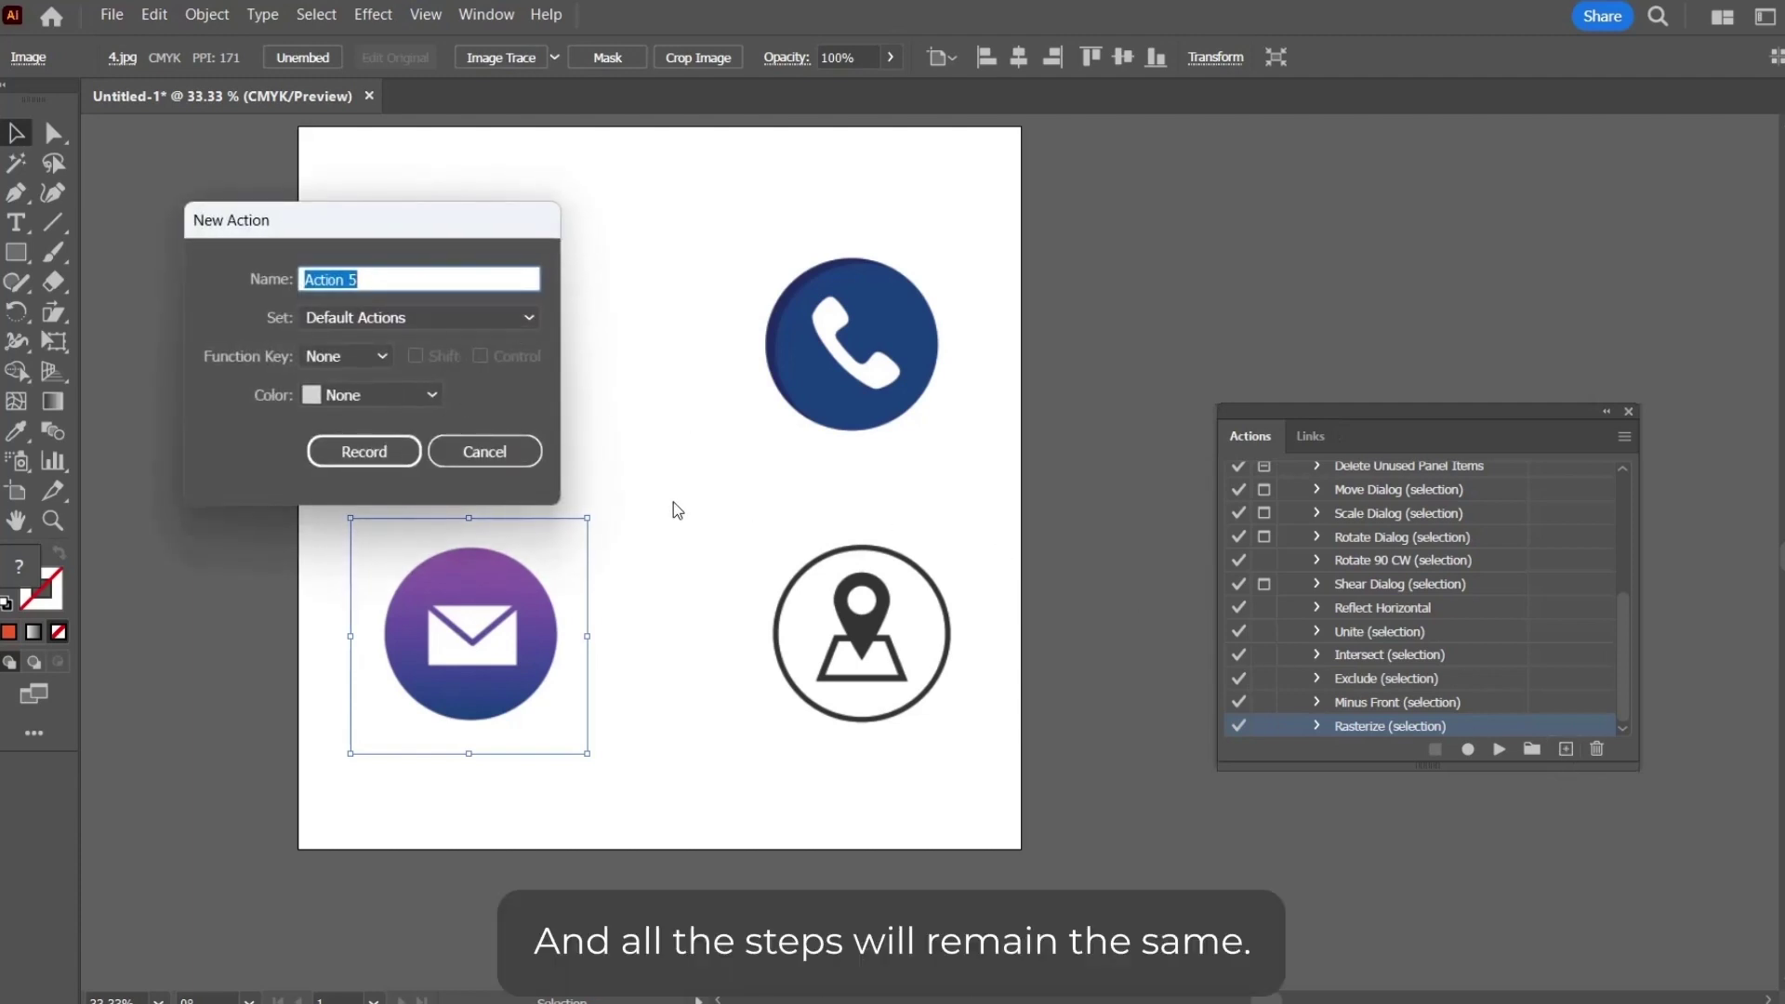
{"action": "left_click", "coordinate": [361, 452]}
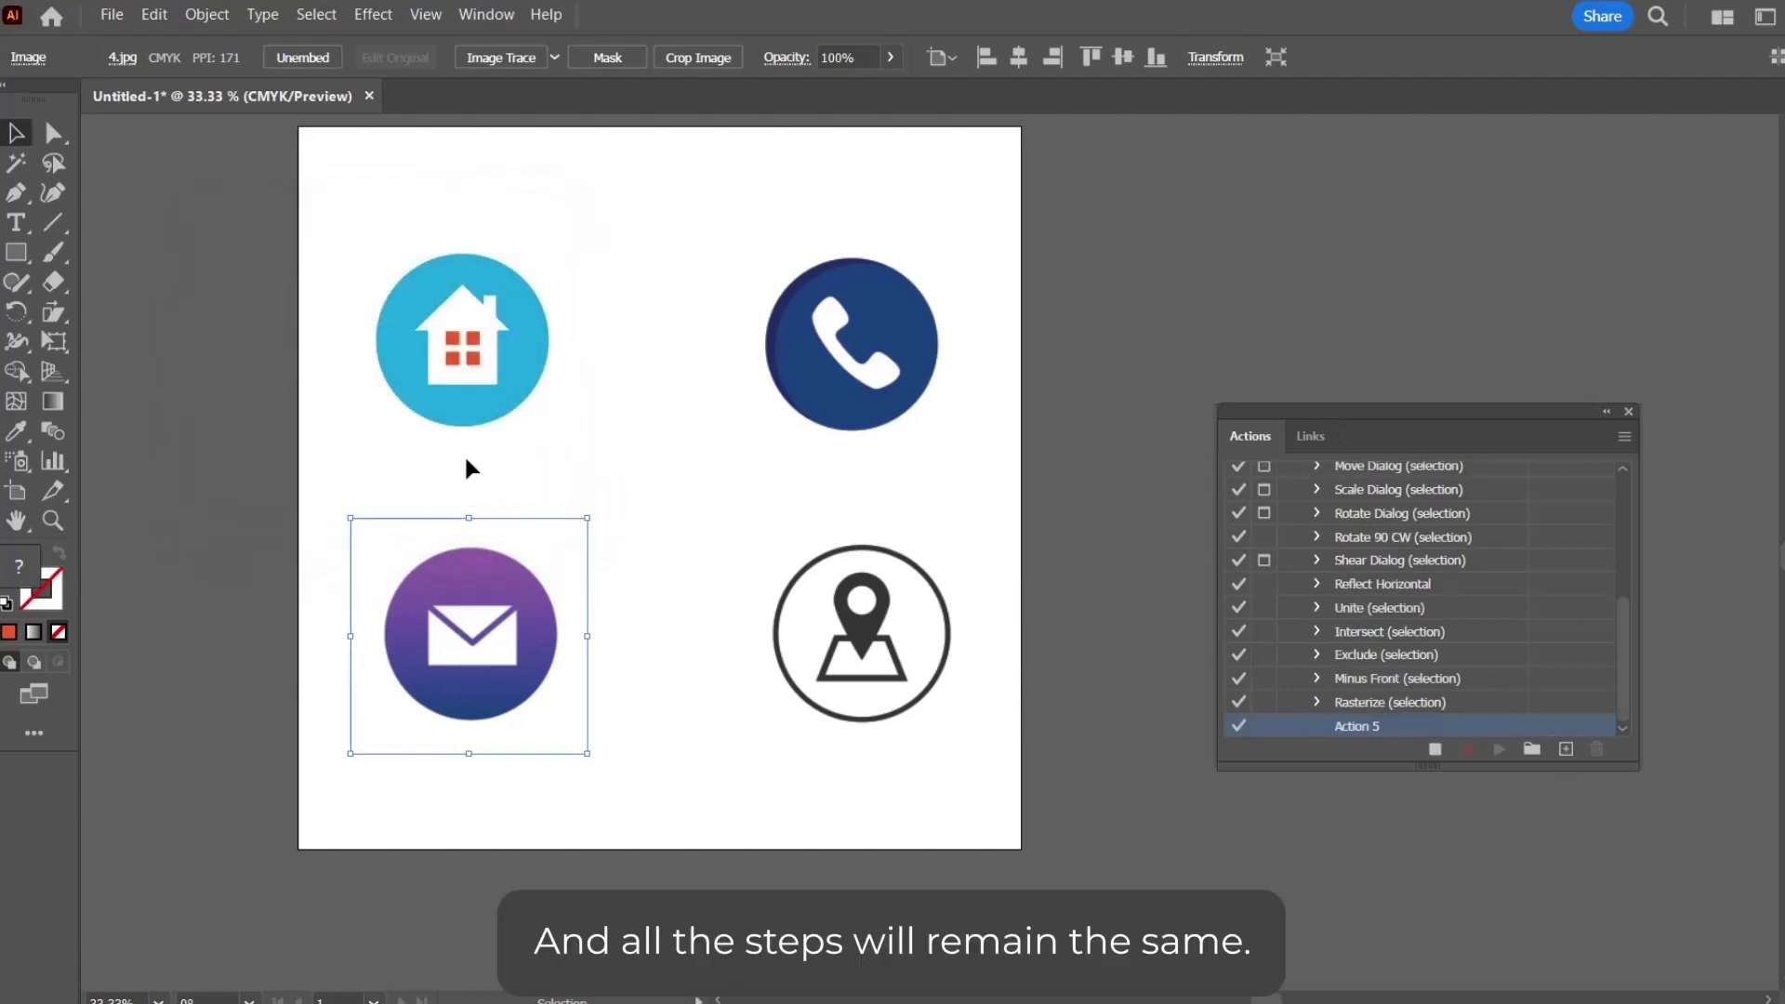
{"action": "left_click", "coordinate": [600, 465]}
{"action": "left_click", "coordinate": [505, 16]}
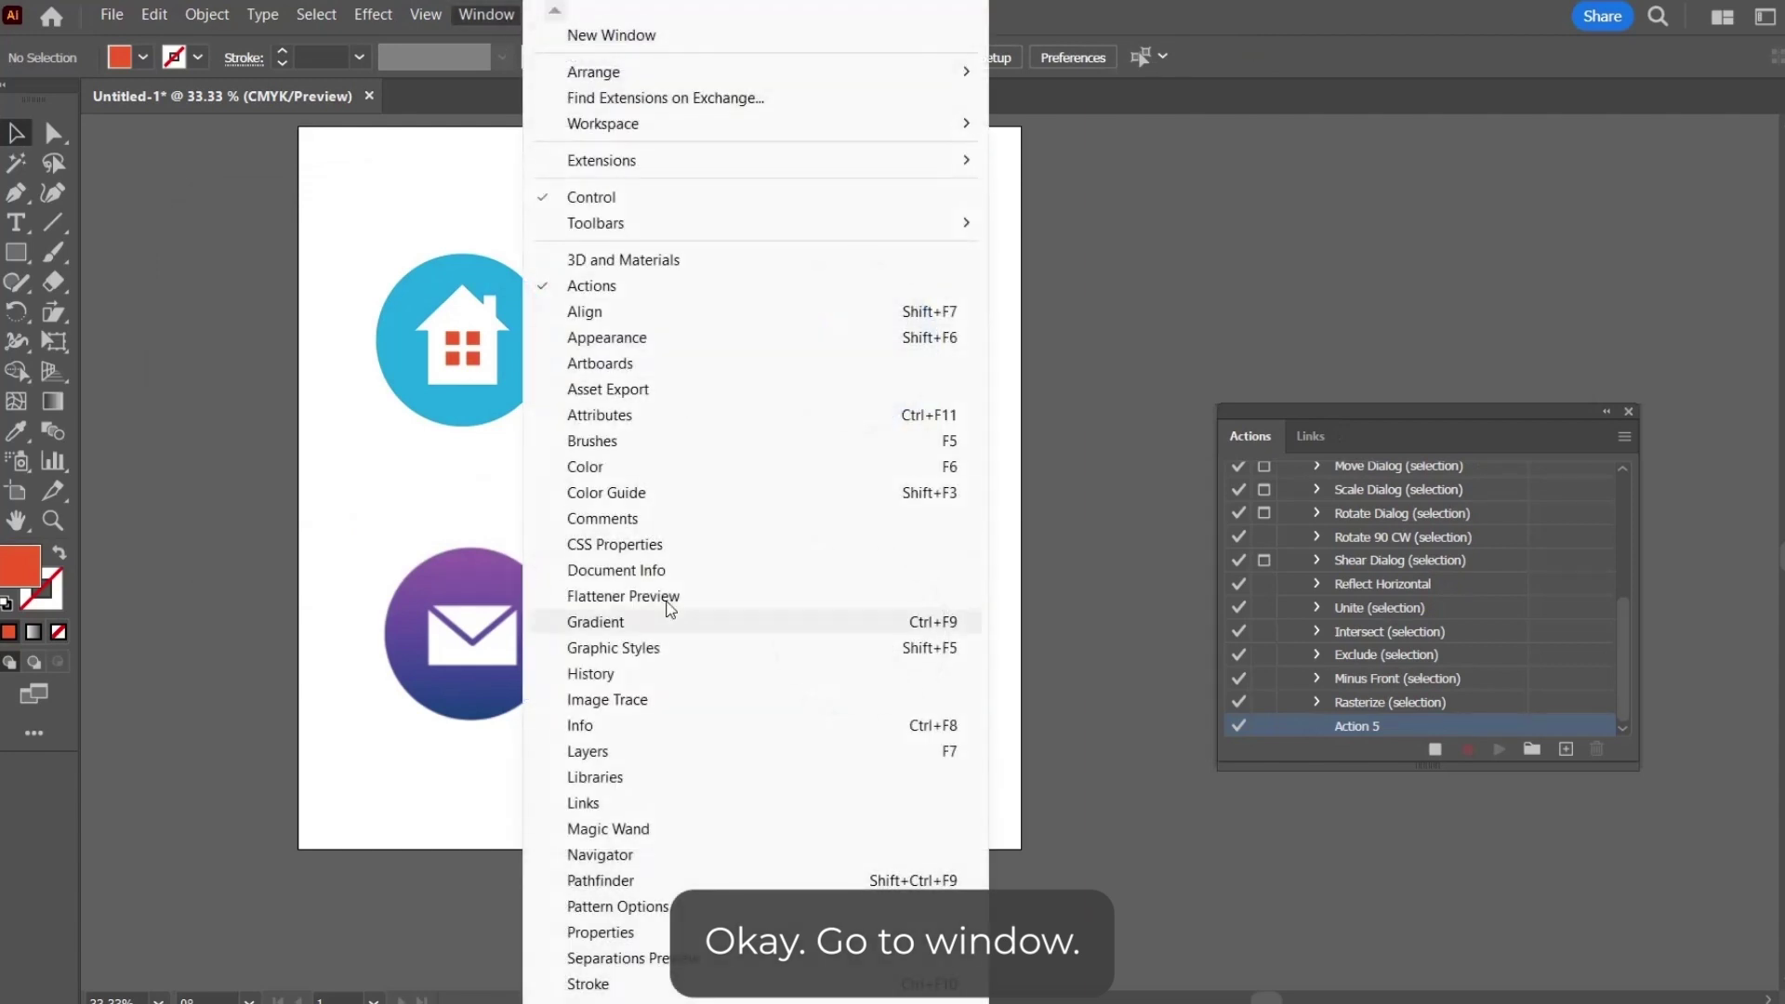
{"action": "left_click", "coordinate": [640, 699]}
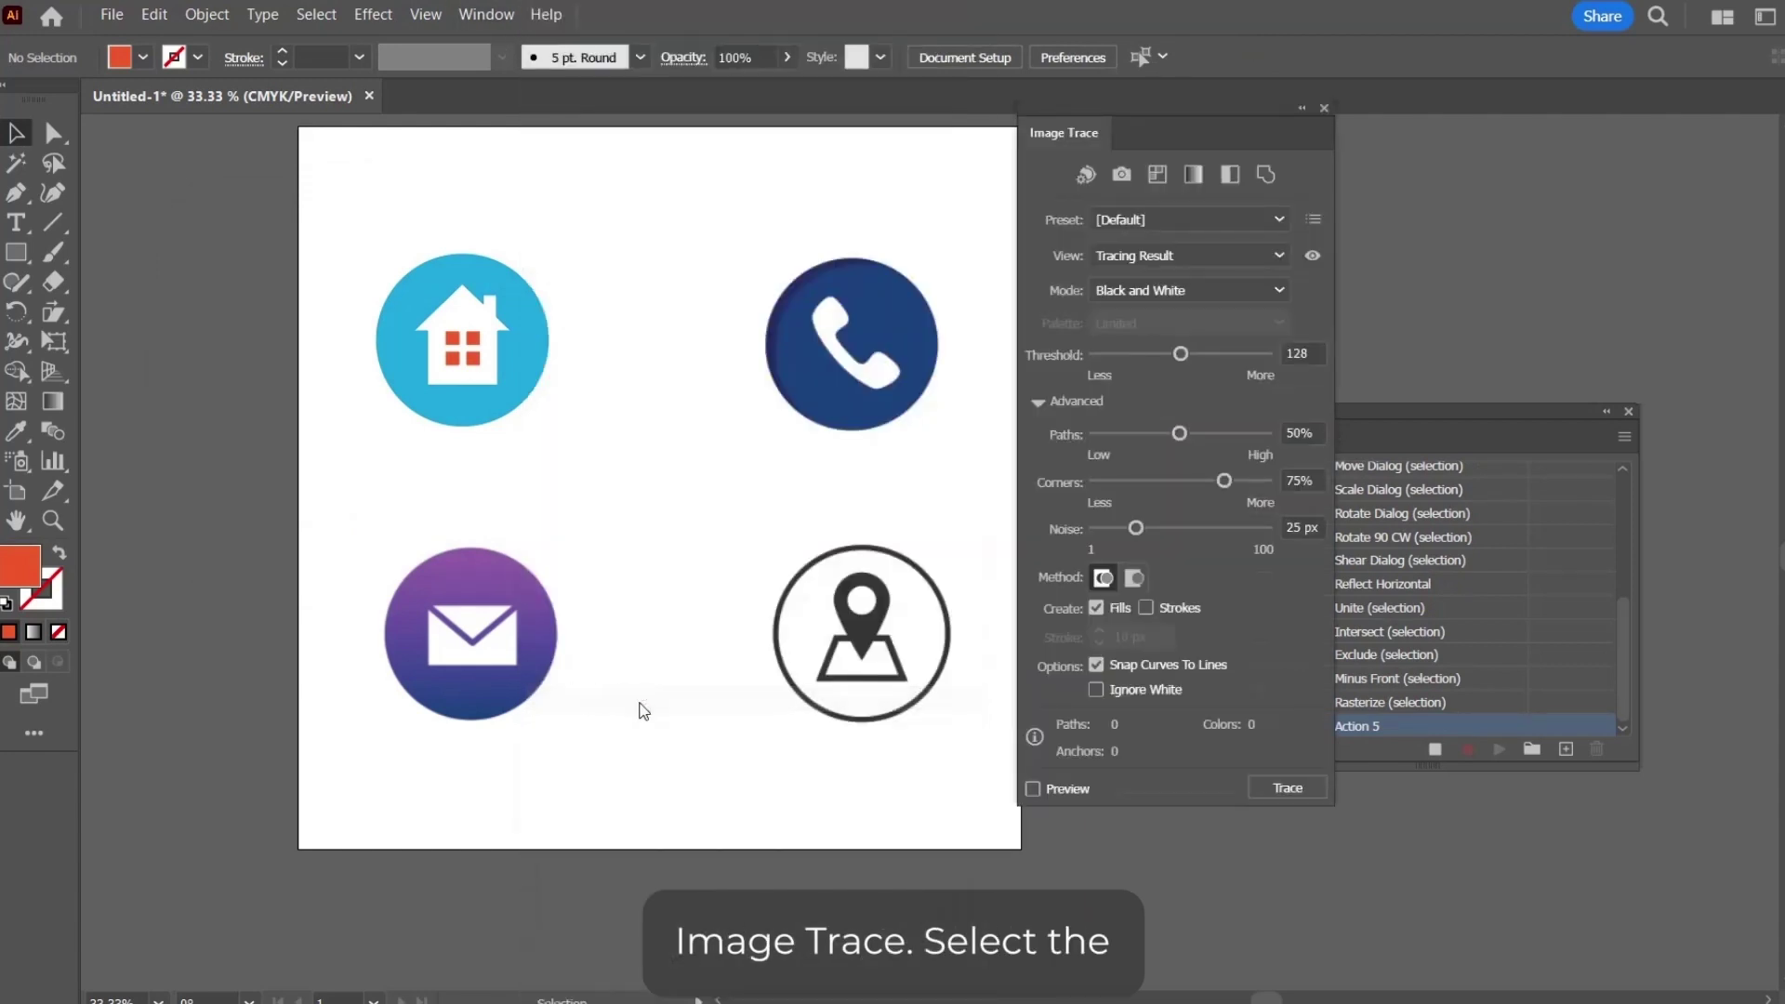
{"action": "left_click", "coordinate": [498, 621]}
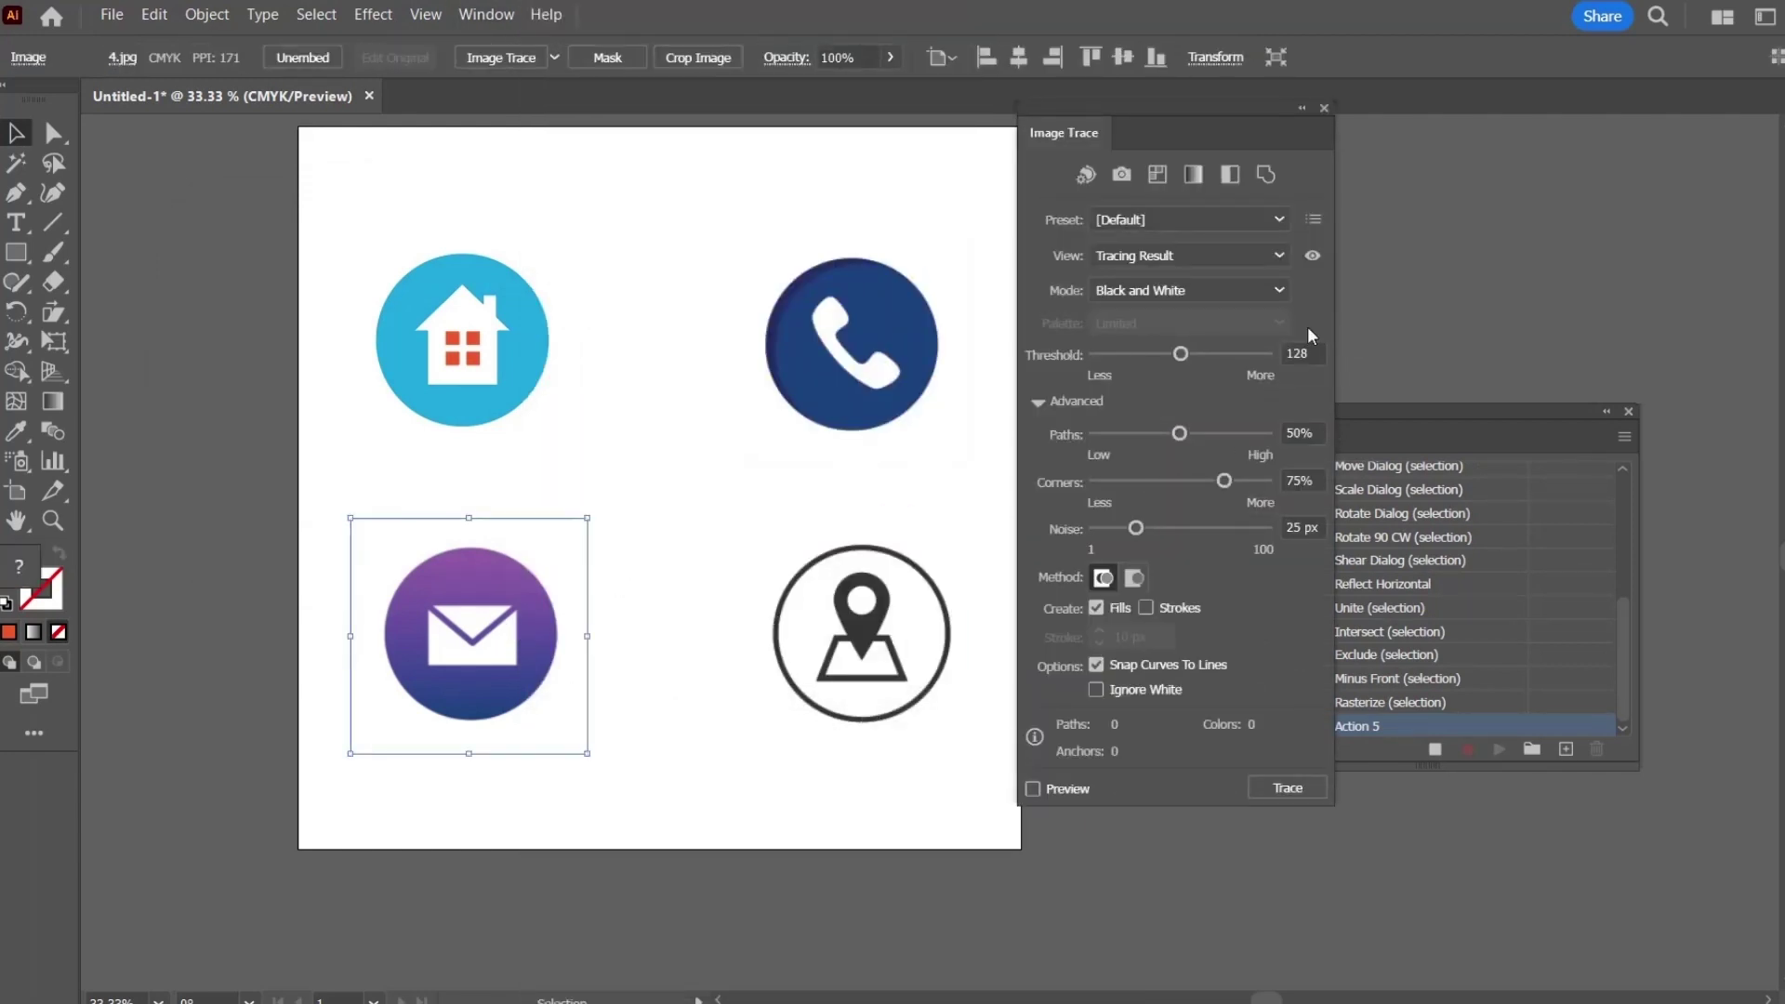
Step: Trace the envelope at threshold 176, corners 80%, Ignore White, then expand and ungroup it
{"action": "left_click", "coordinate": [1212, 353]}
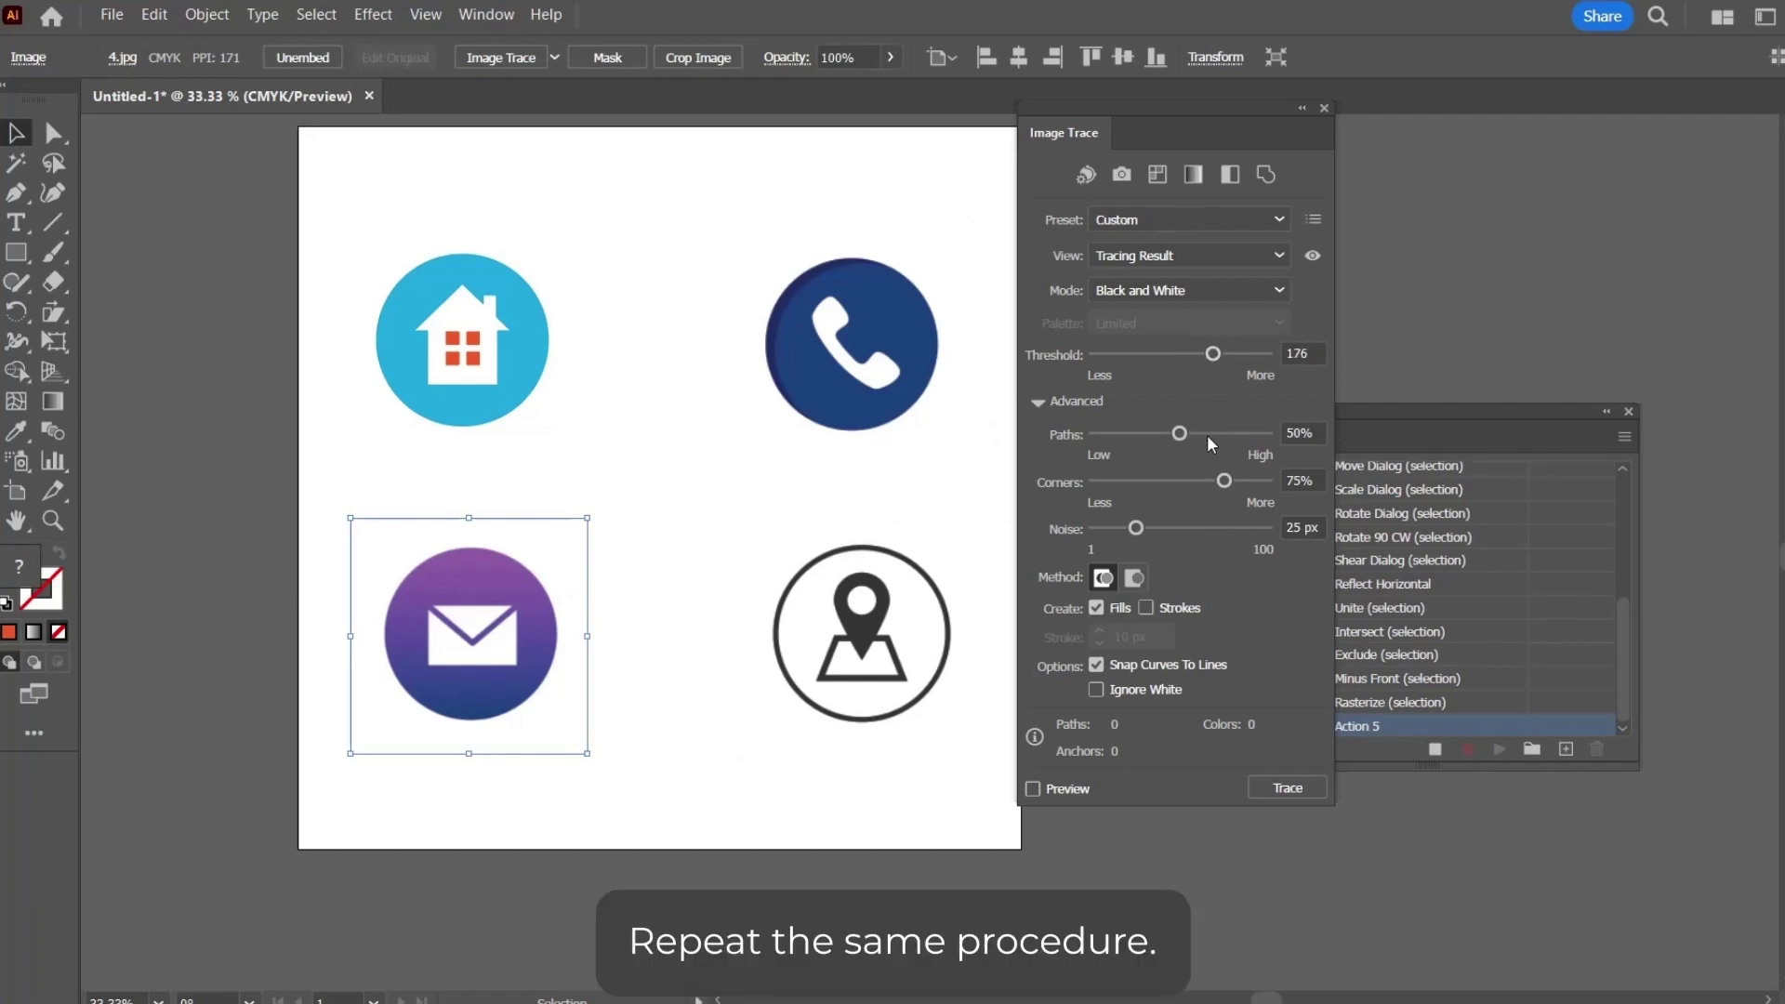
{"action": "left_click_drag", "start_coordinate": [1225, 481], "coordinate": [1239, 482]}
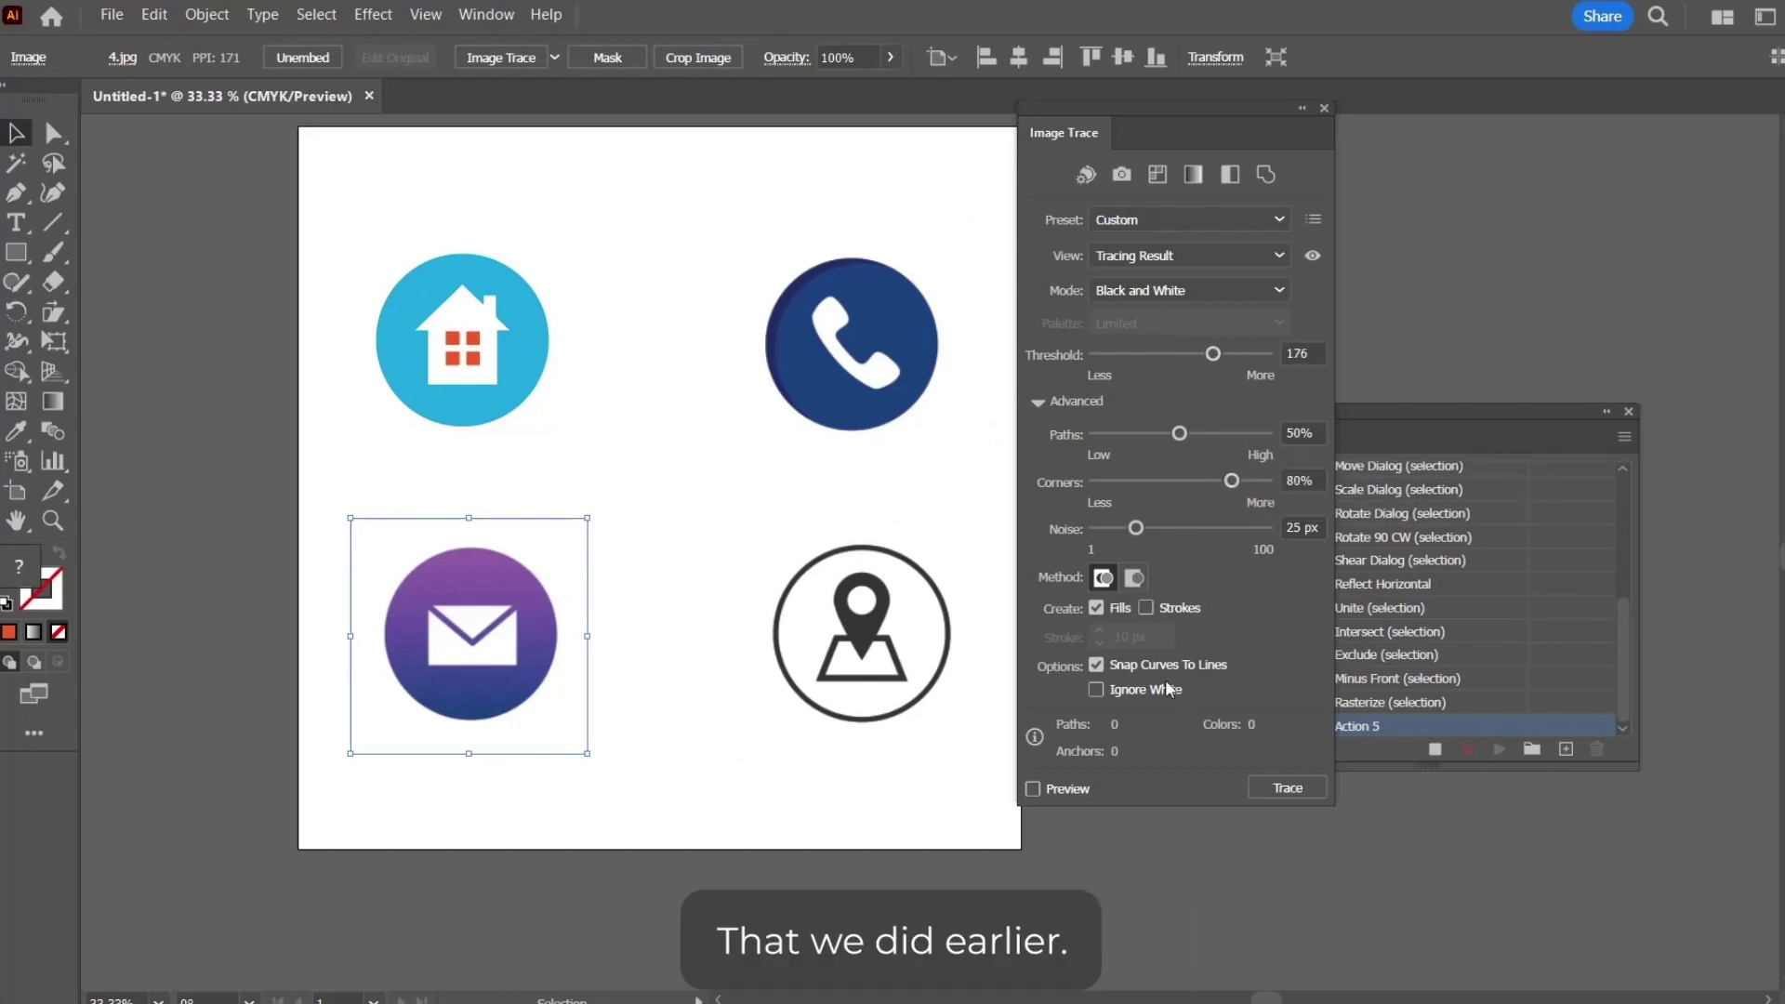
{"action": "left_click", "coordinate": [1123, 689]}
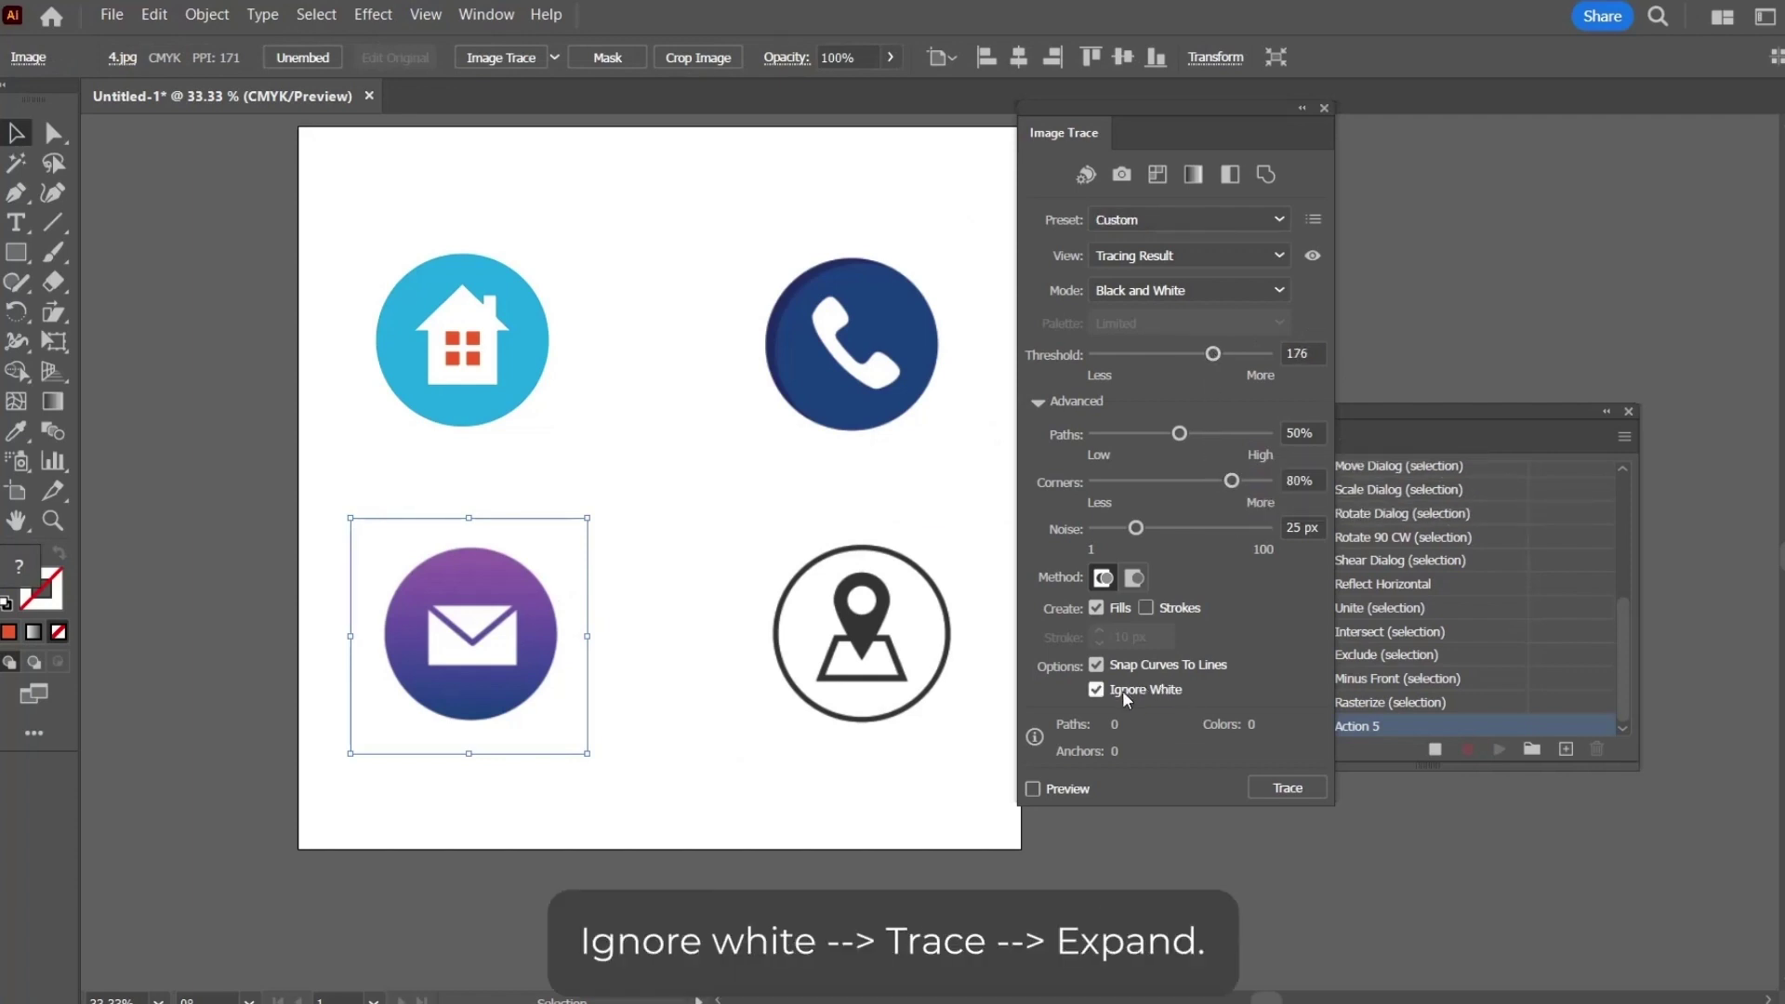
{"action": "left_click", "coordinate": [1286, 795]}
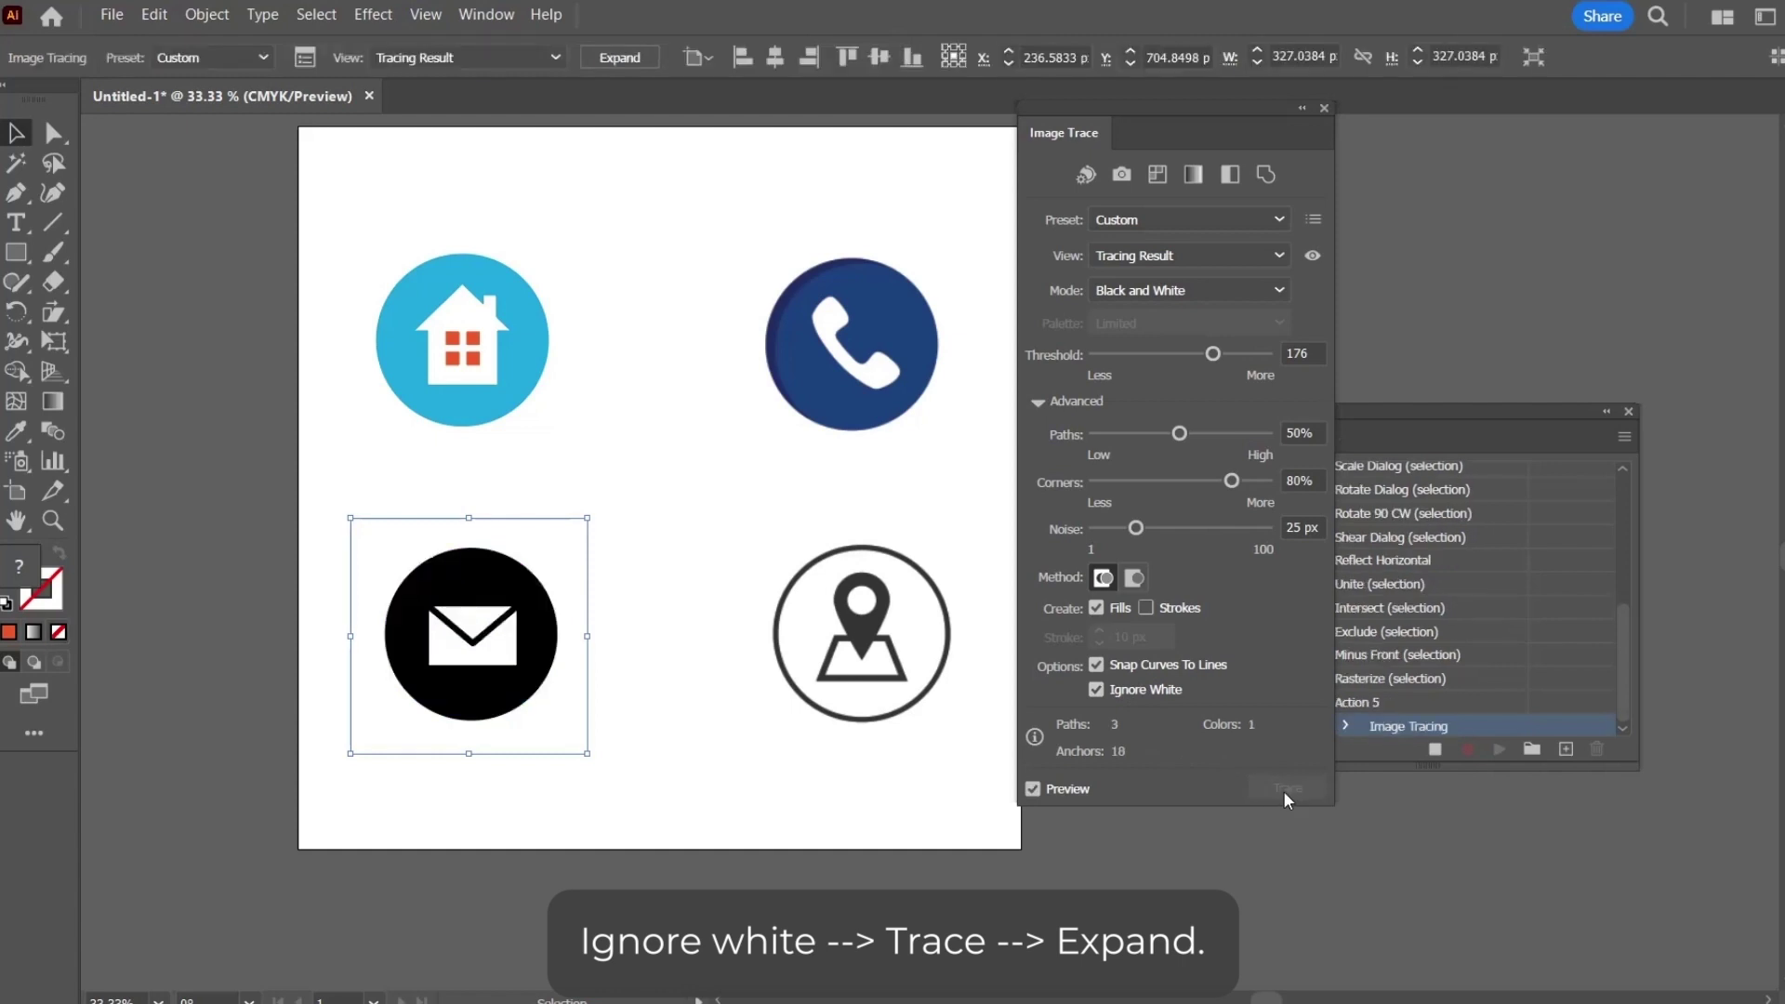
{"action": "left_click", "coordinate": [621, 57]}
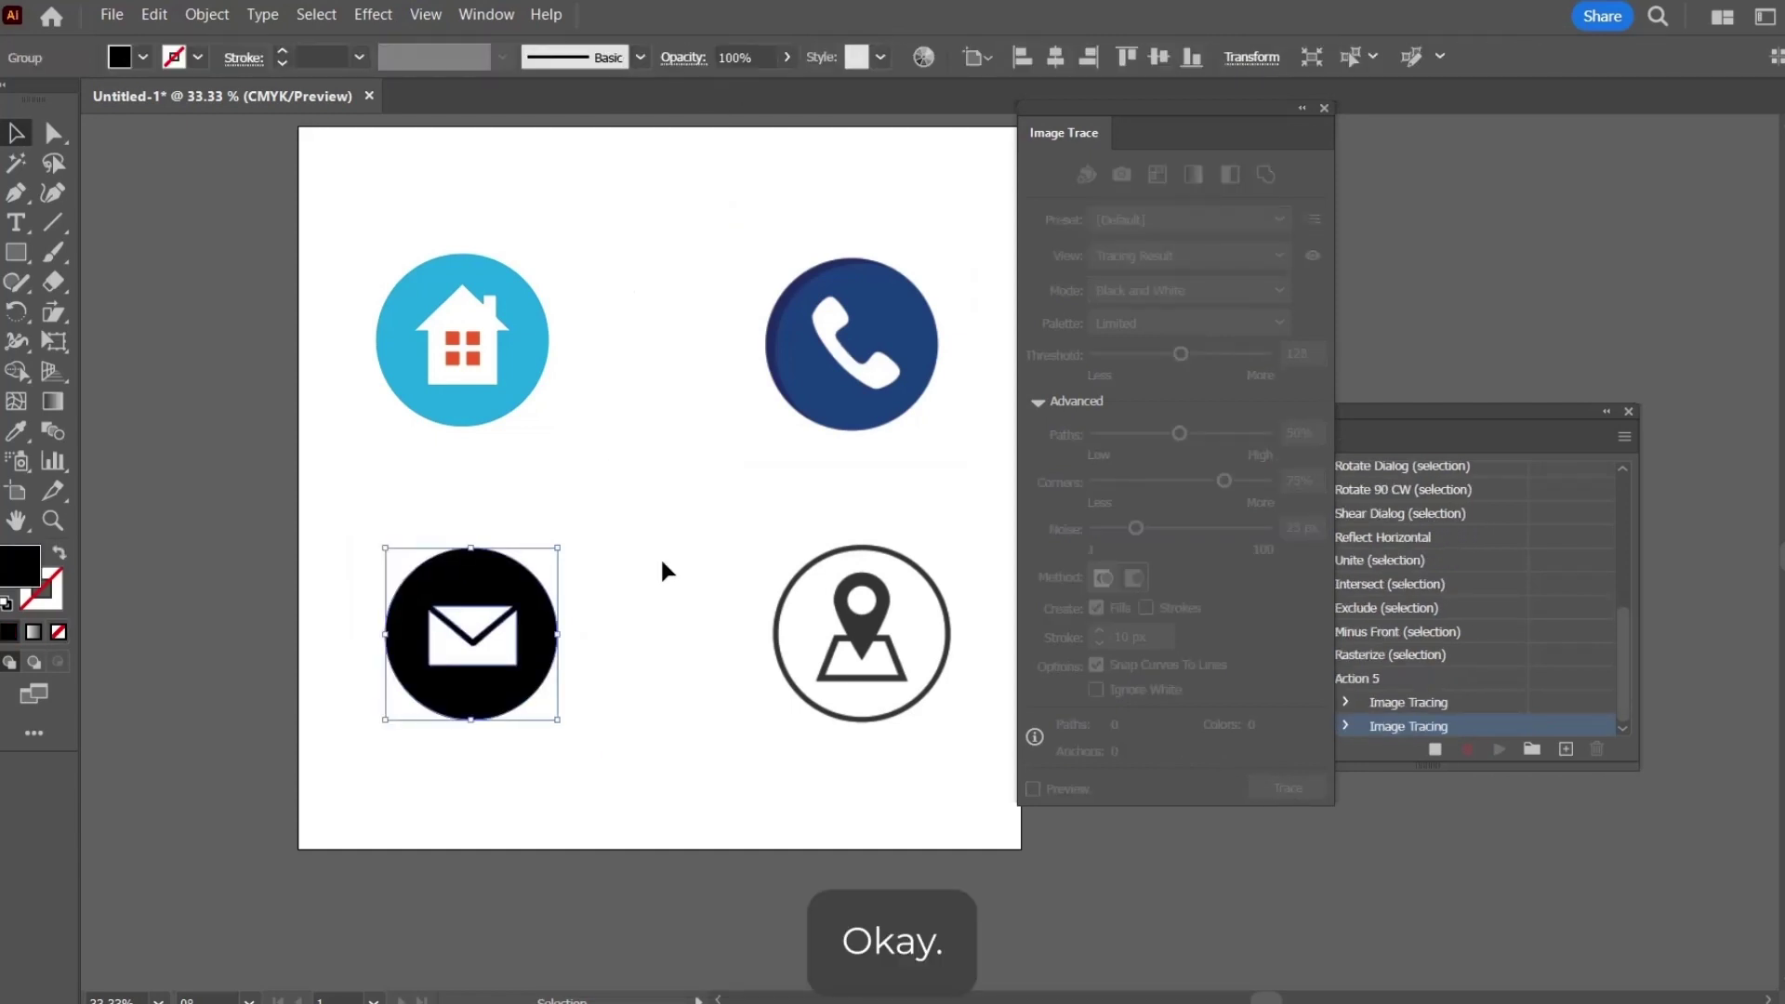
{"action": "key", "text": "ctrl+shift+g"}
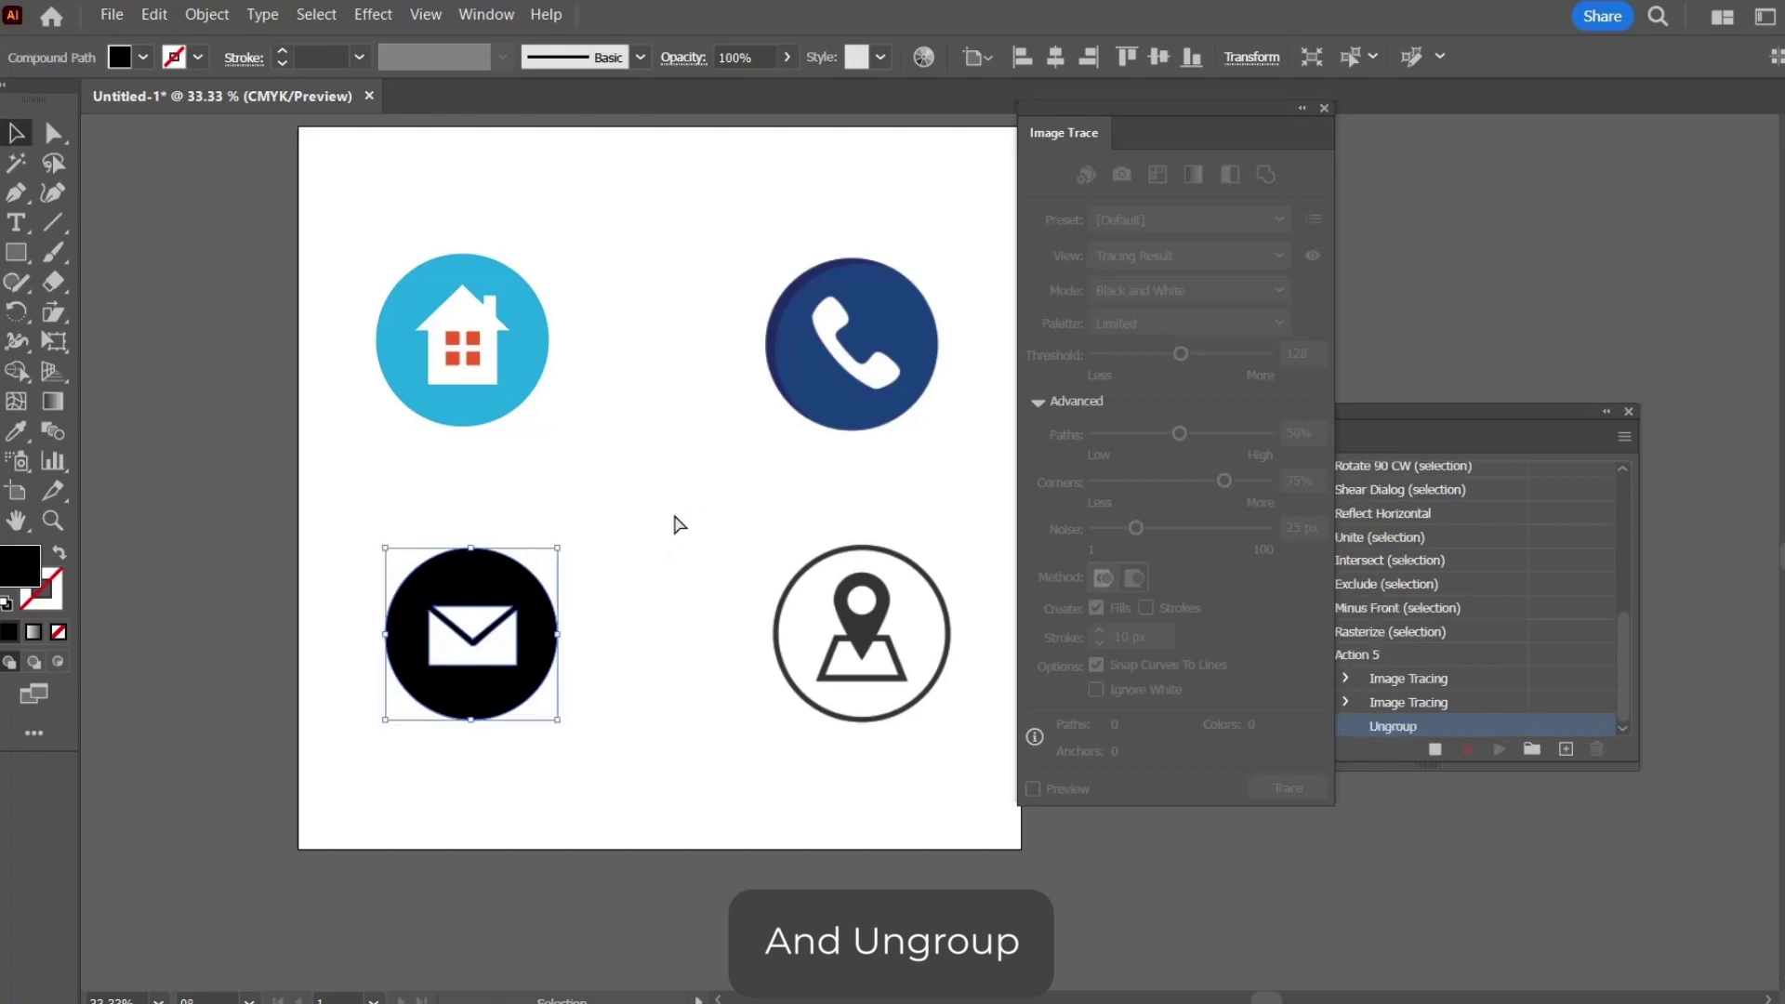
{"action": "left_click", "coordinate": [1325, 109]}
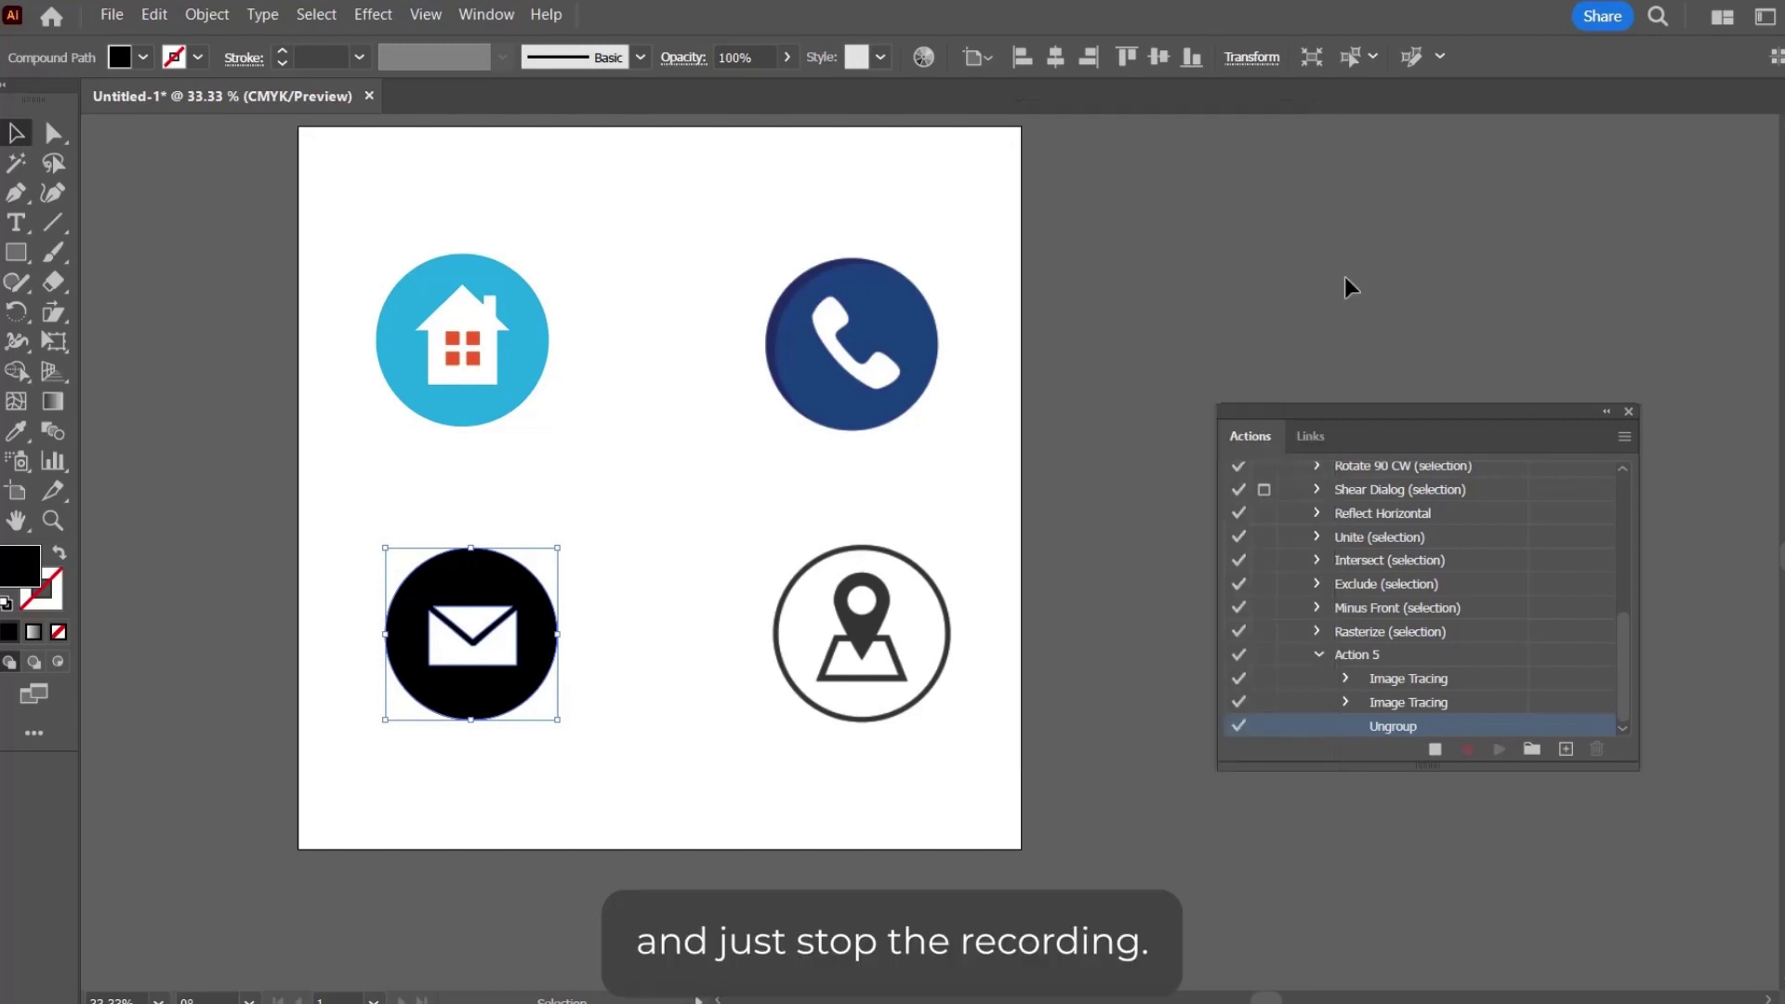
Step: Stop recording Action 5 and replay it on the phone image
{"action": "left_click", "coordinate": [1435, 749]}
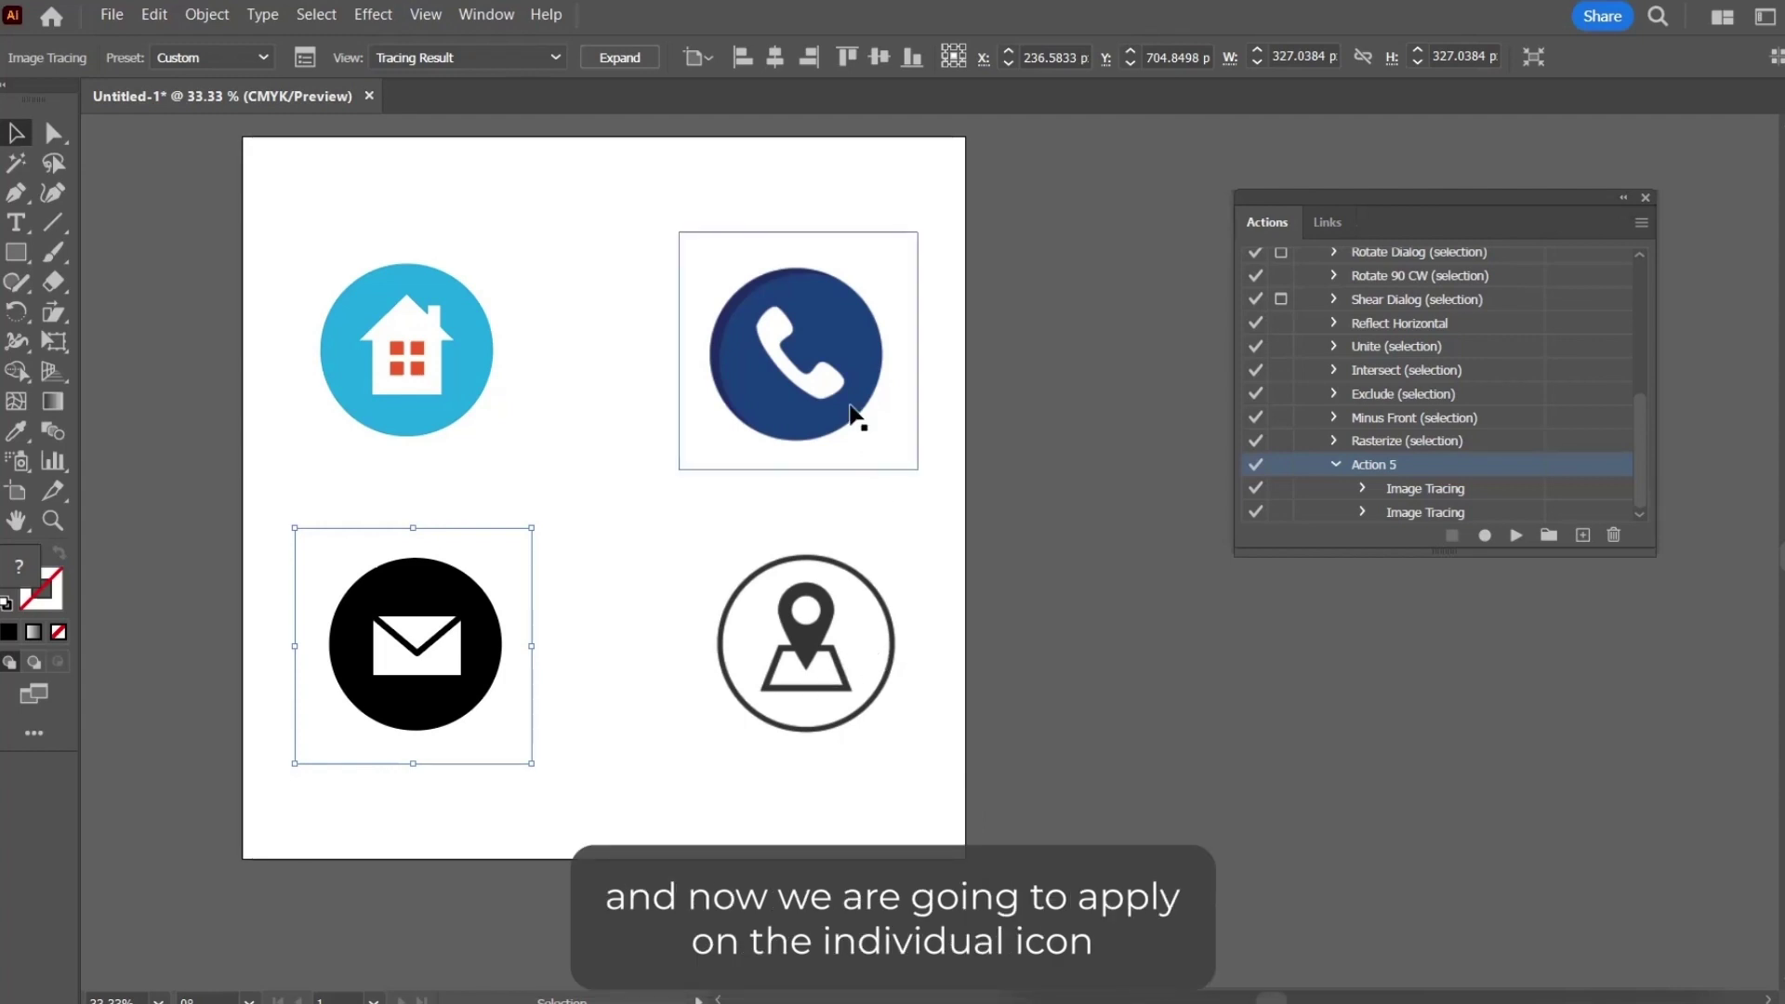
{"action": "left_click", "coordinate": [816, 327]}
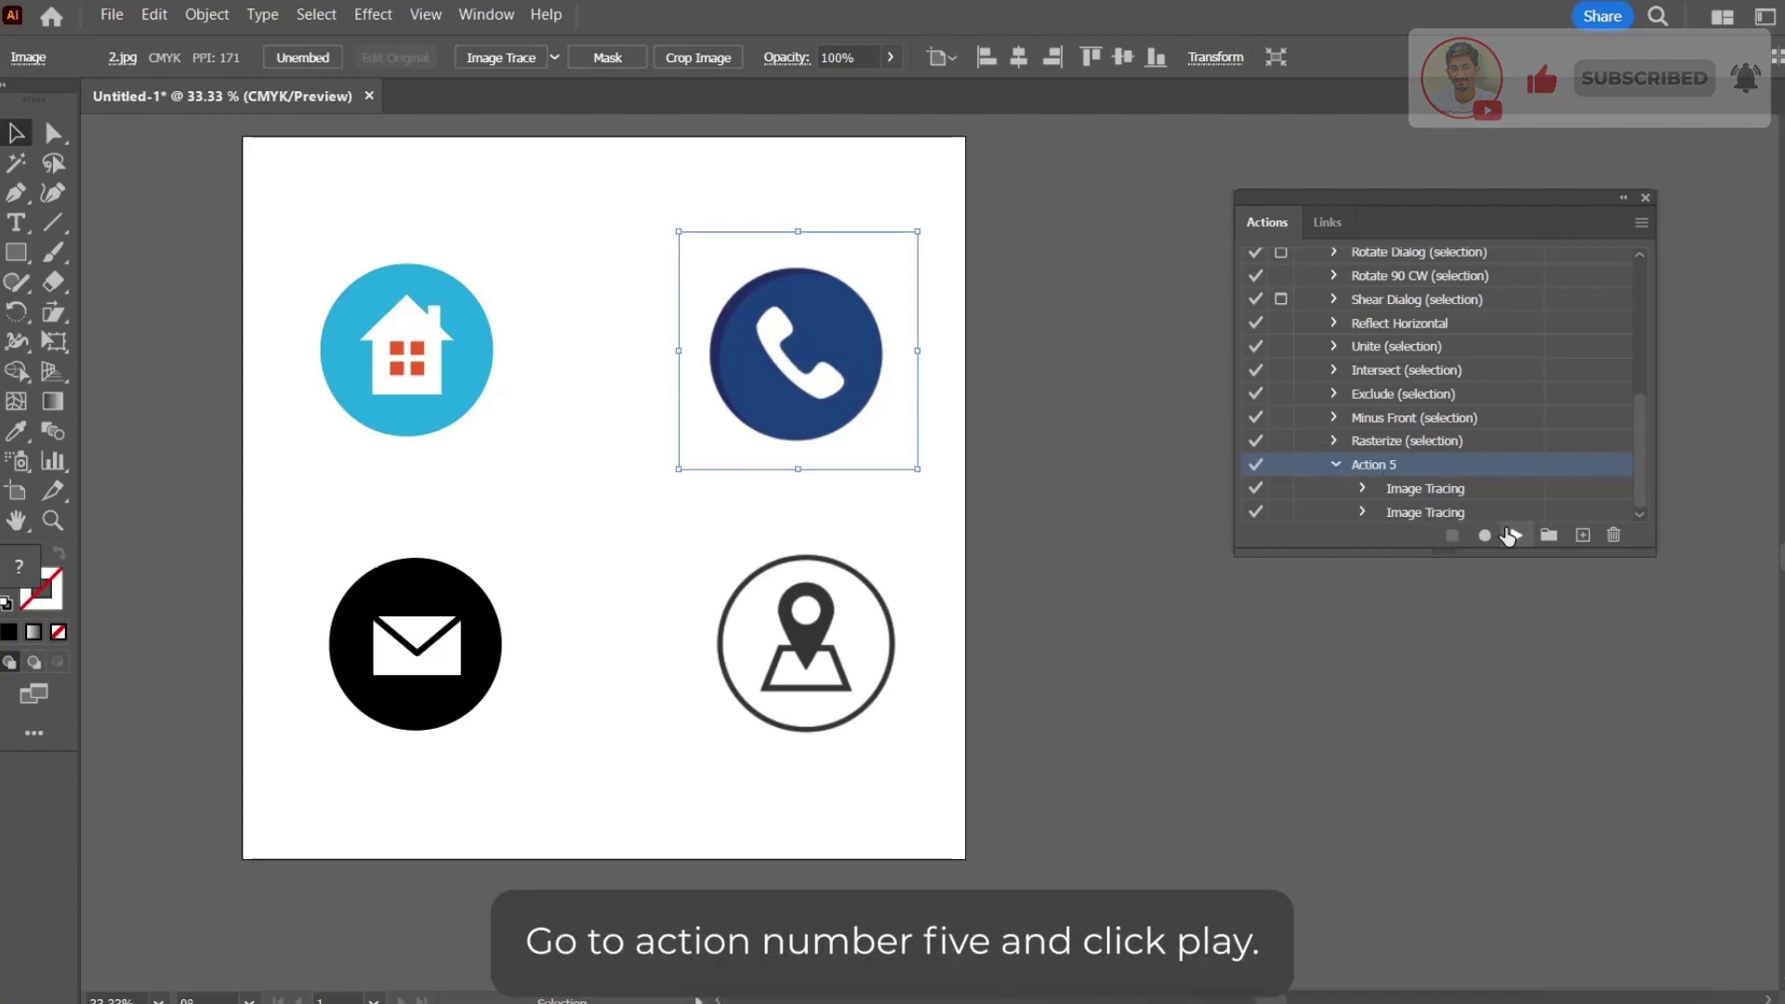
{"action": "left_click", "coordinate": [1510, 535]}
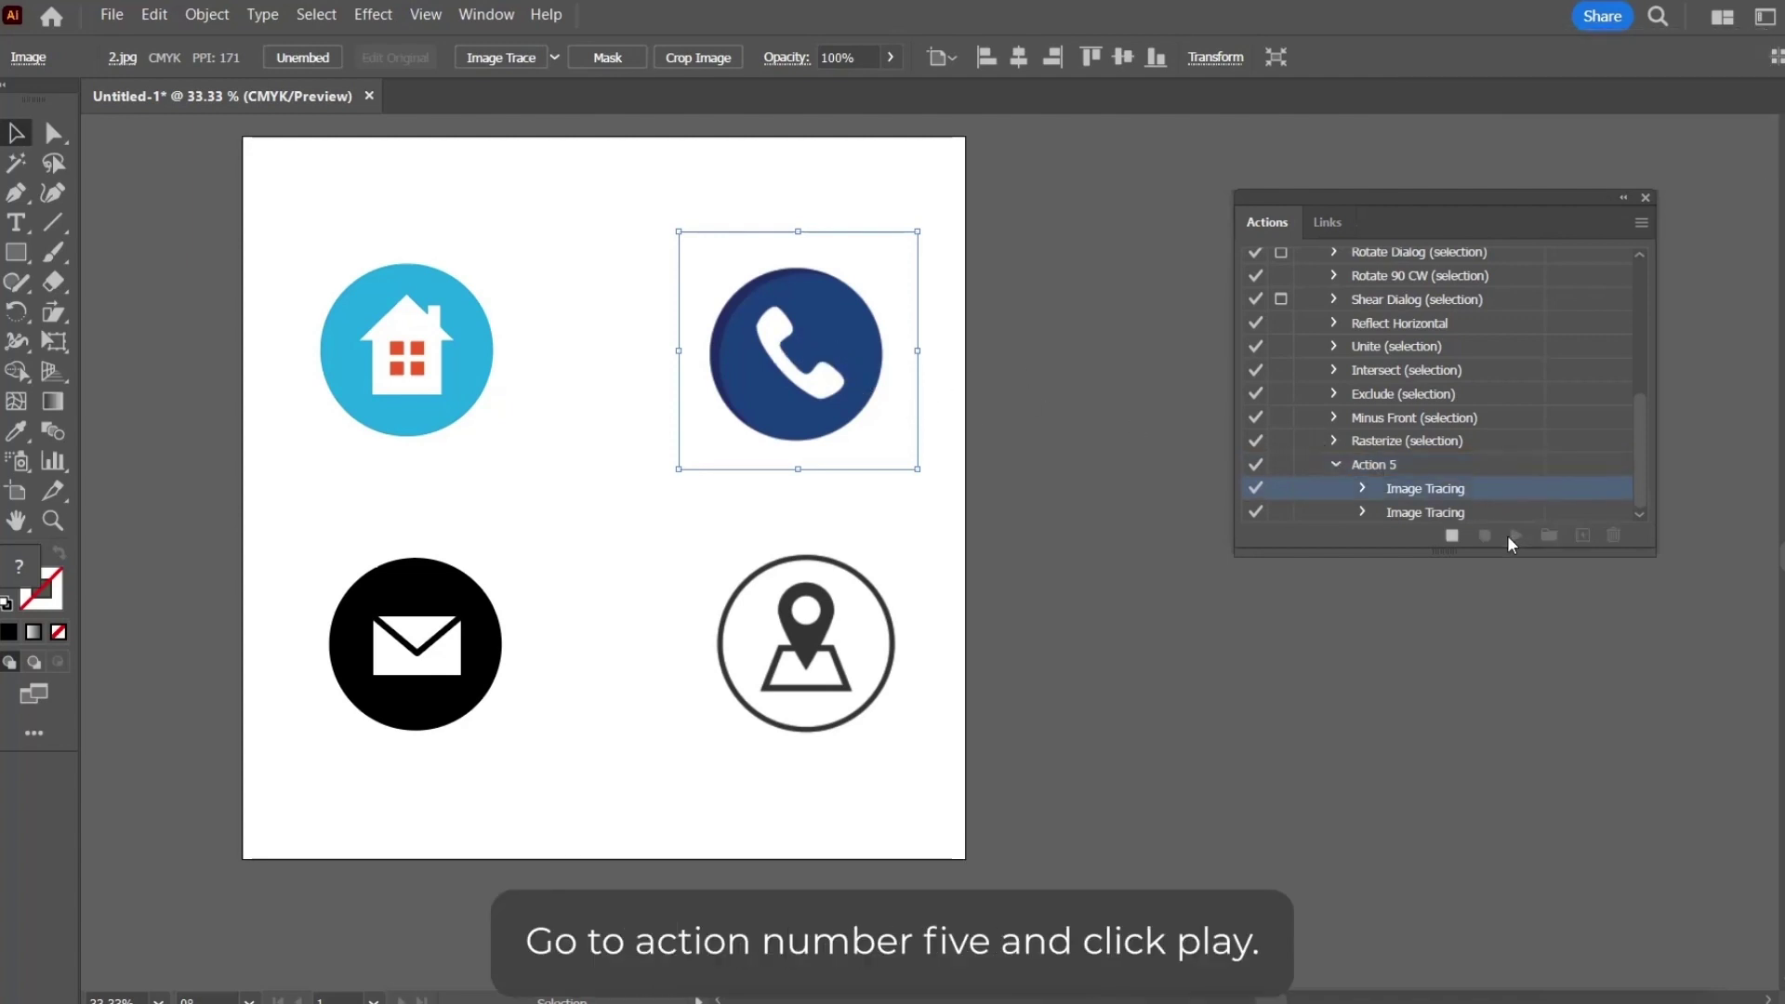
Step: Fill the traced phone's compound path with red-orange
{"action": "left_click", "coordinate": [828, 318]}
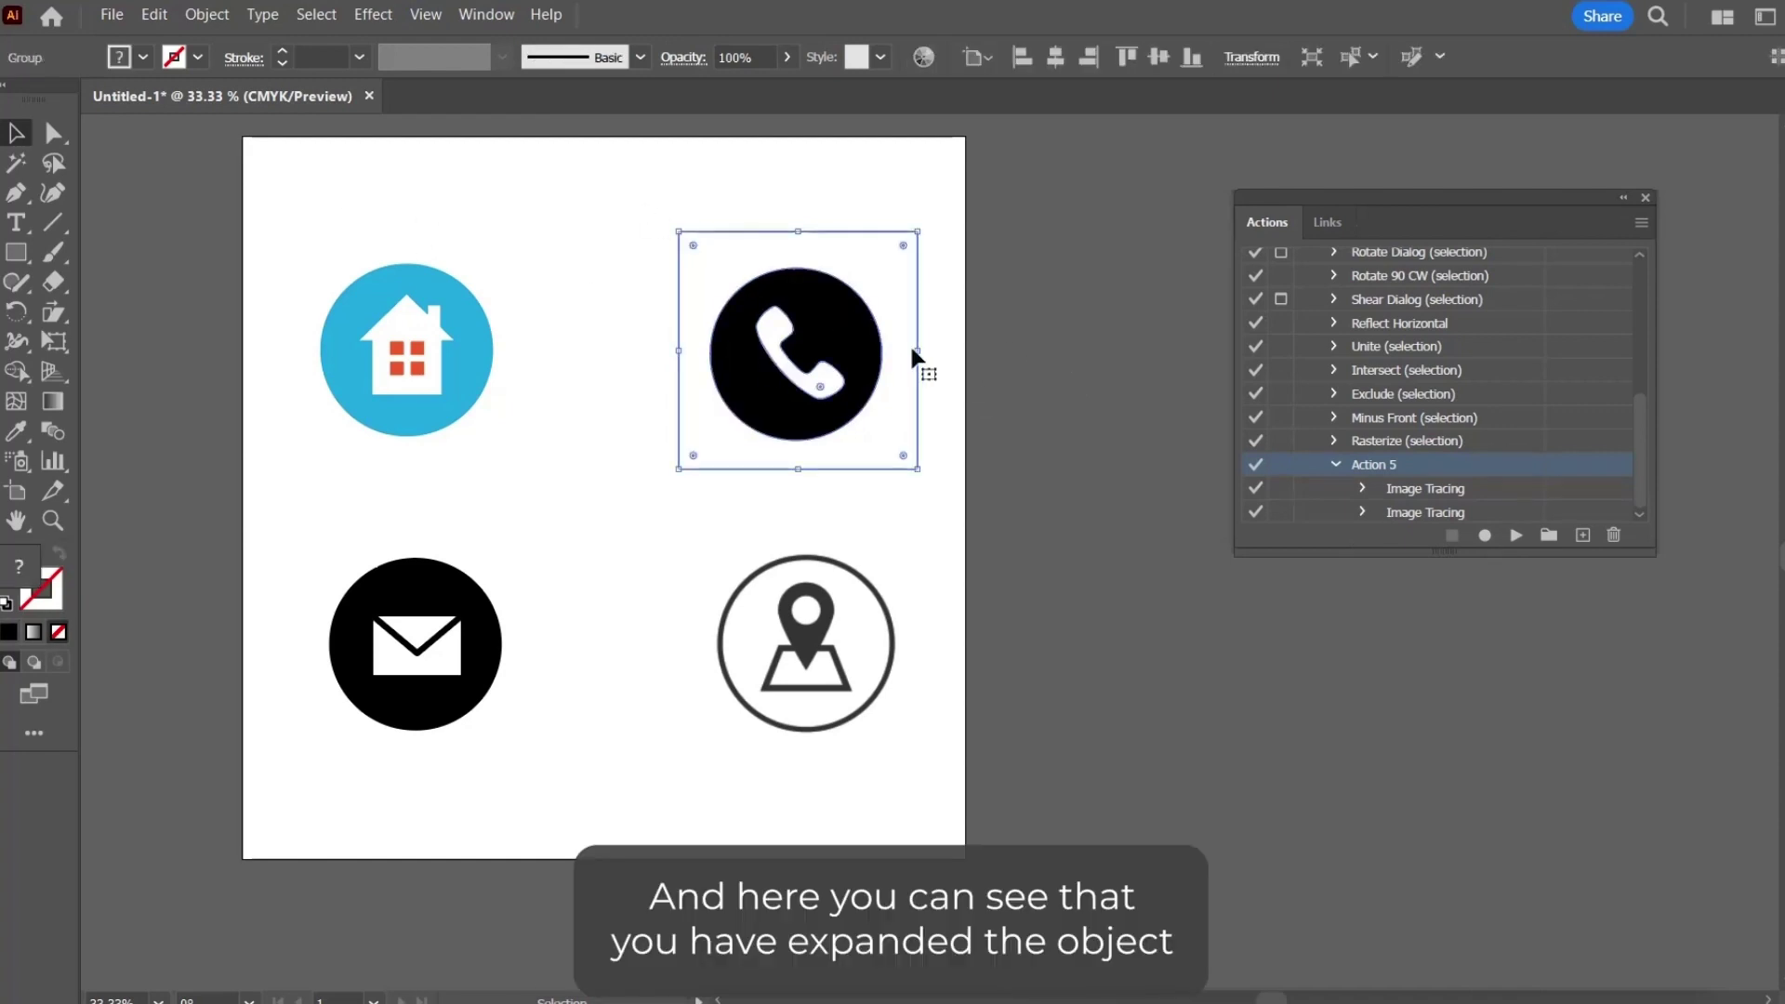
{"action": "left_click", "coordinate": [1017, 379]}
{"action": "left_click", "coordinate": [837, 330]}
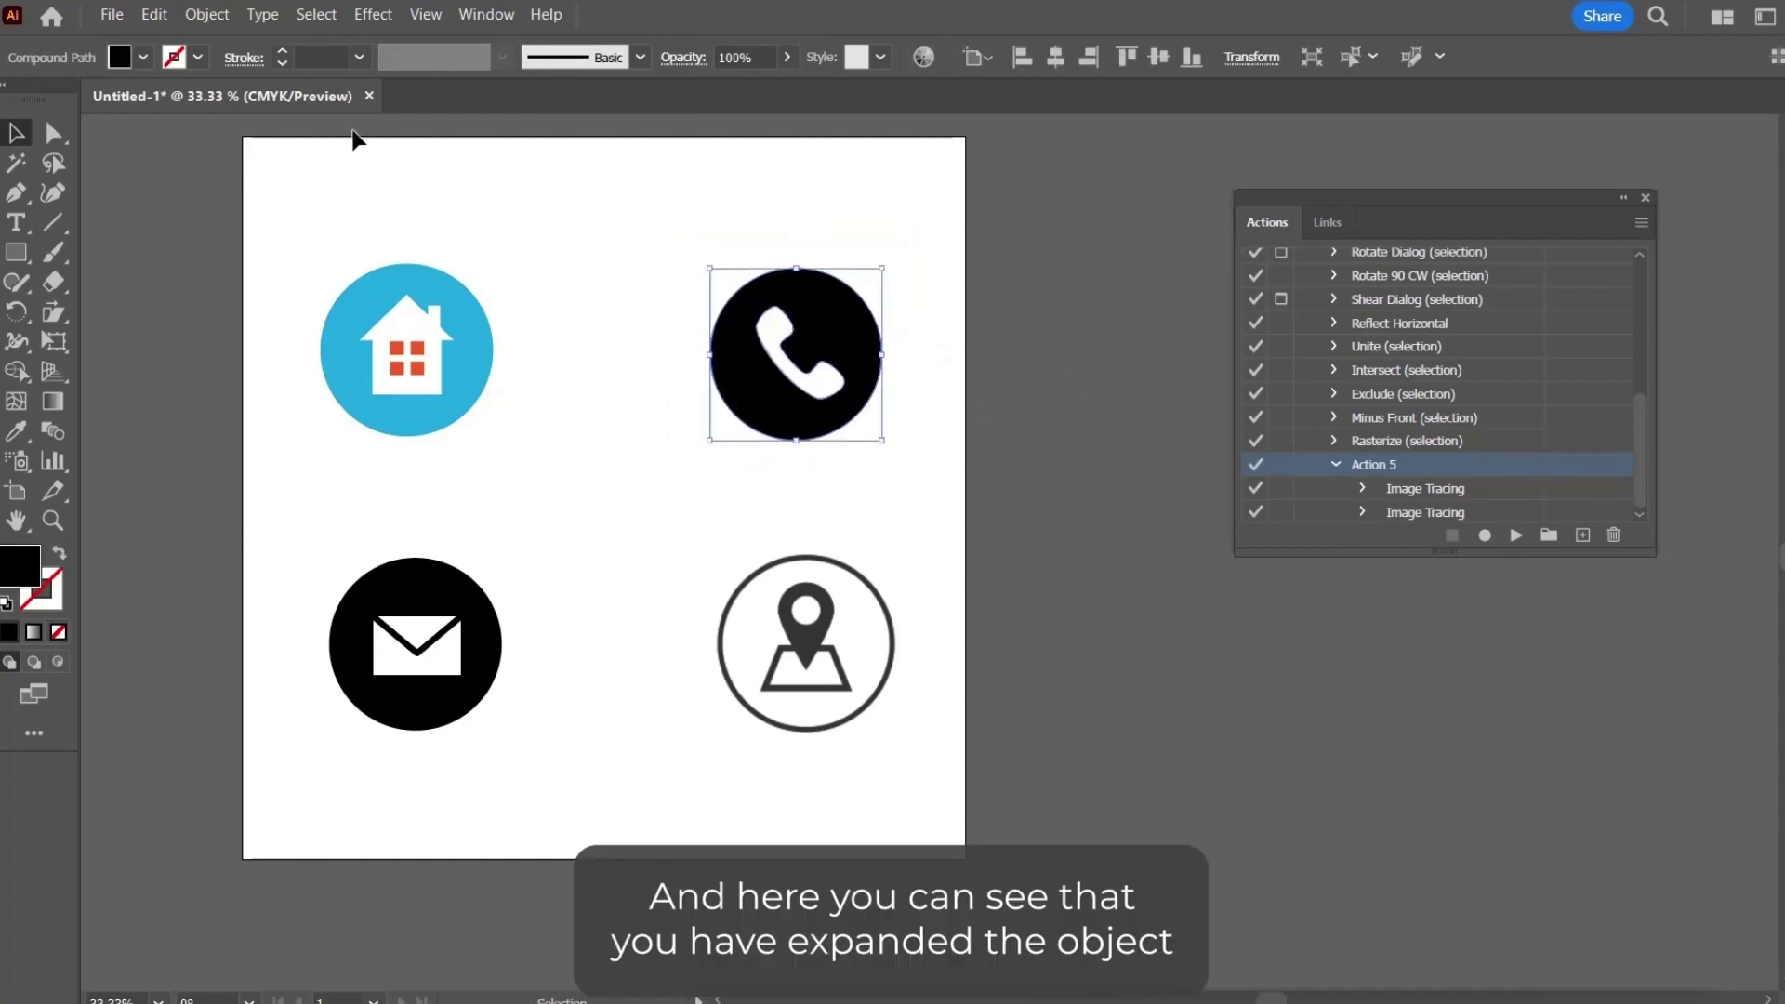
{"action": "left_click", "coordinate": [143, 55]}
{"action": "left_click", "coordinate": [212, 103]}
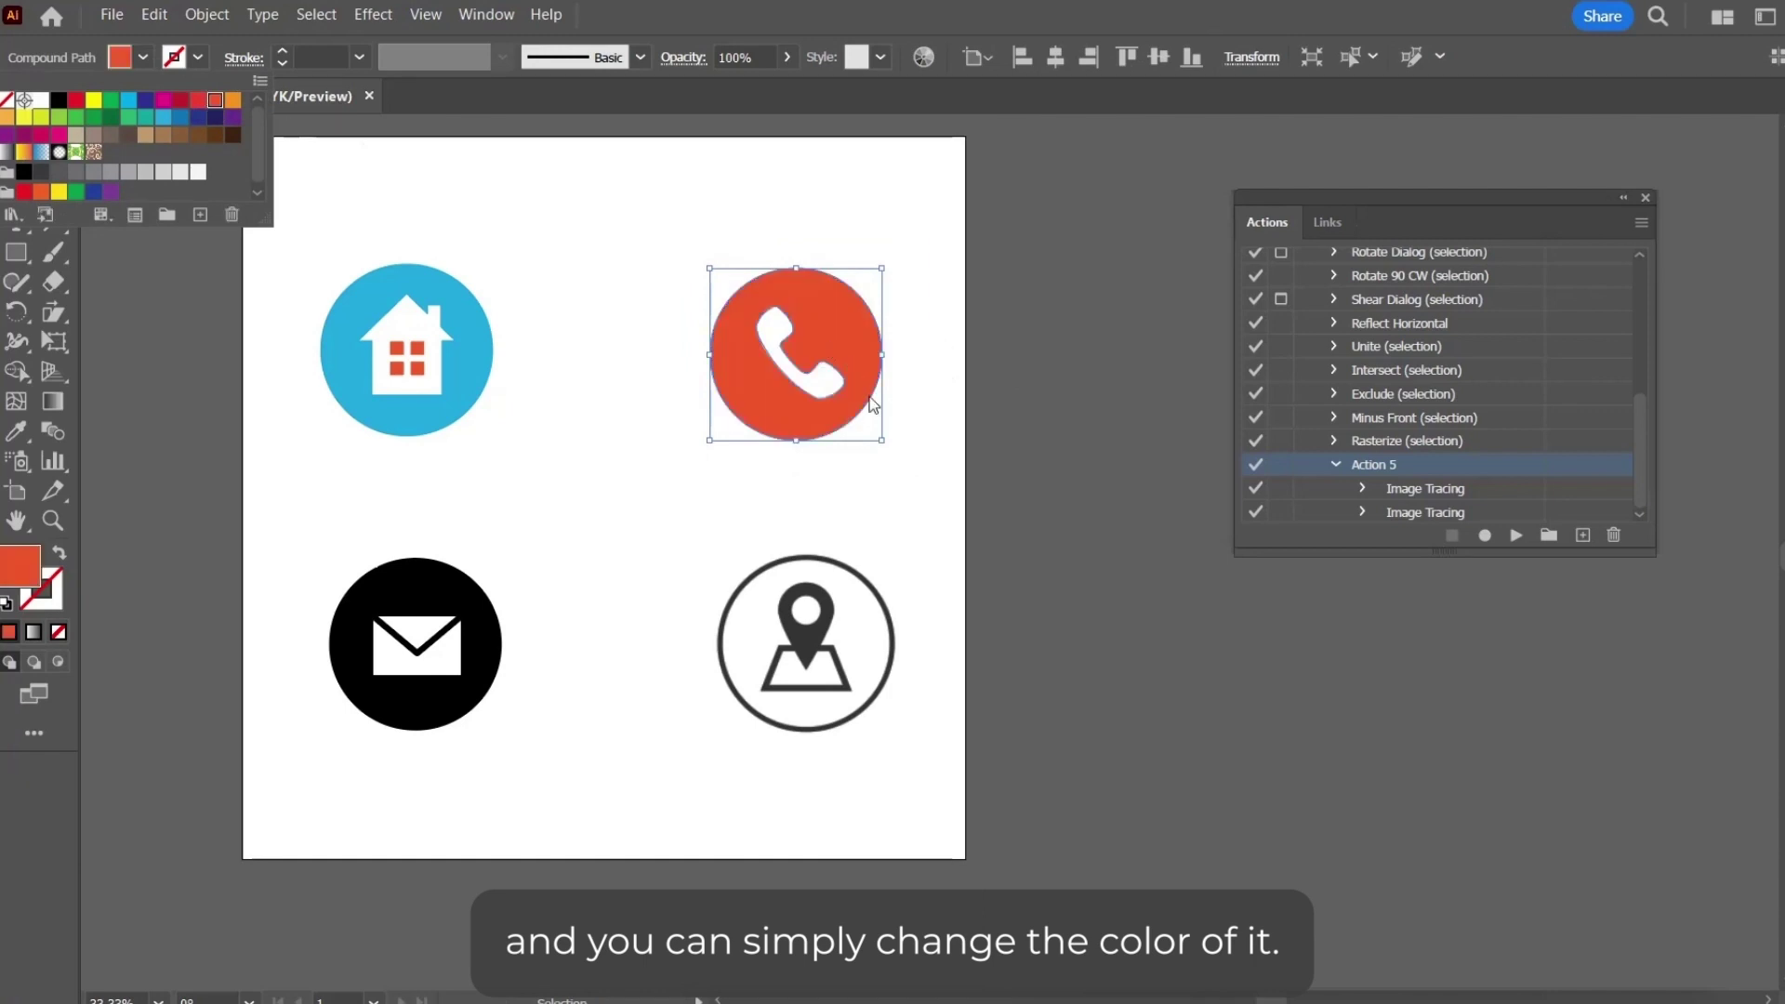
{"action": "left_click", "coordinate": [1065, 482]}
{"action": "left_click", "coordinate": [1065, 482]}
{"action": "left_click", "coordinate": [807, 668]}
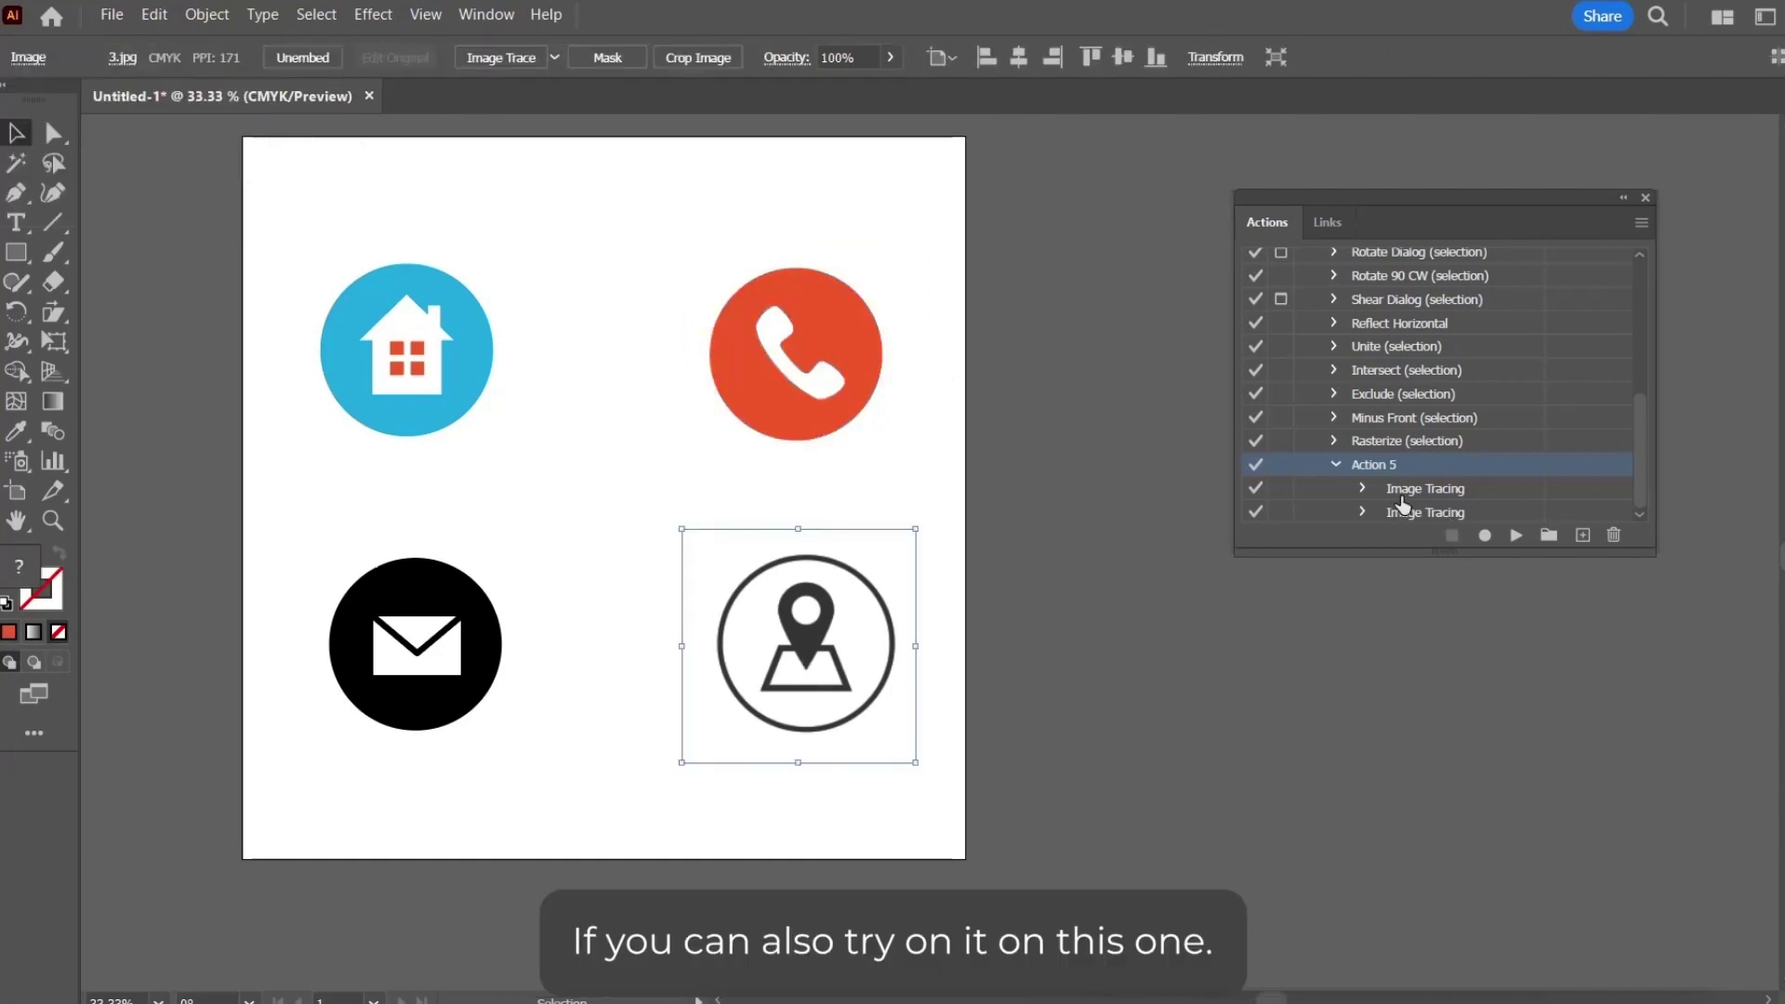
Step: Run Action 5 on the location image and fill its compound path cyan
{"action": "left_click", "coordinate": [1515, 536]}
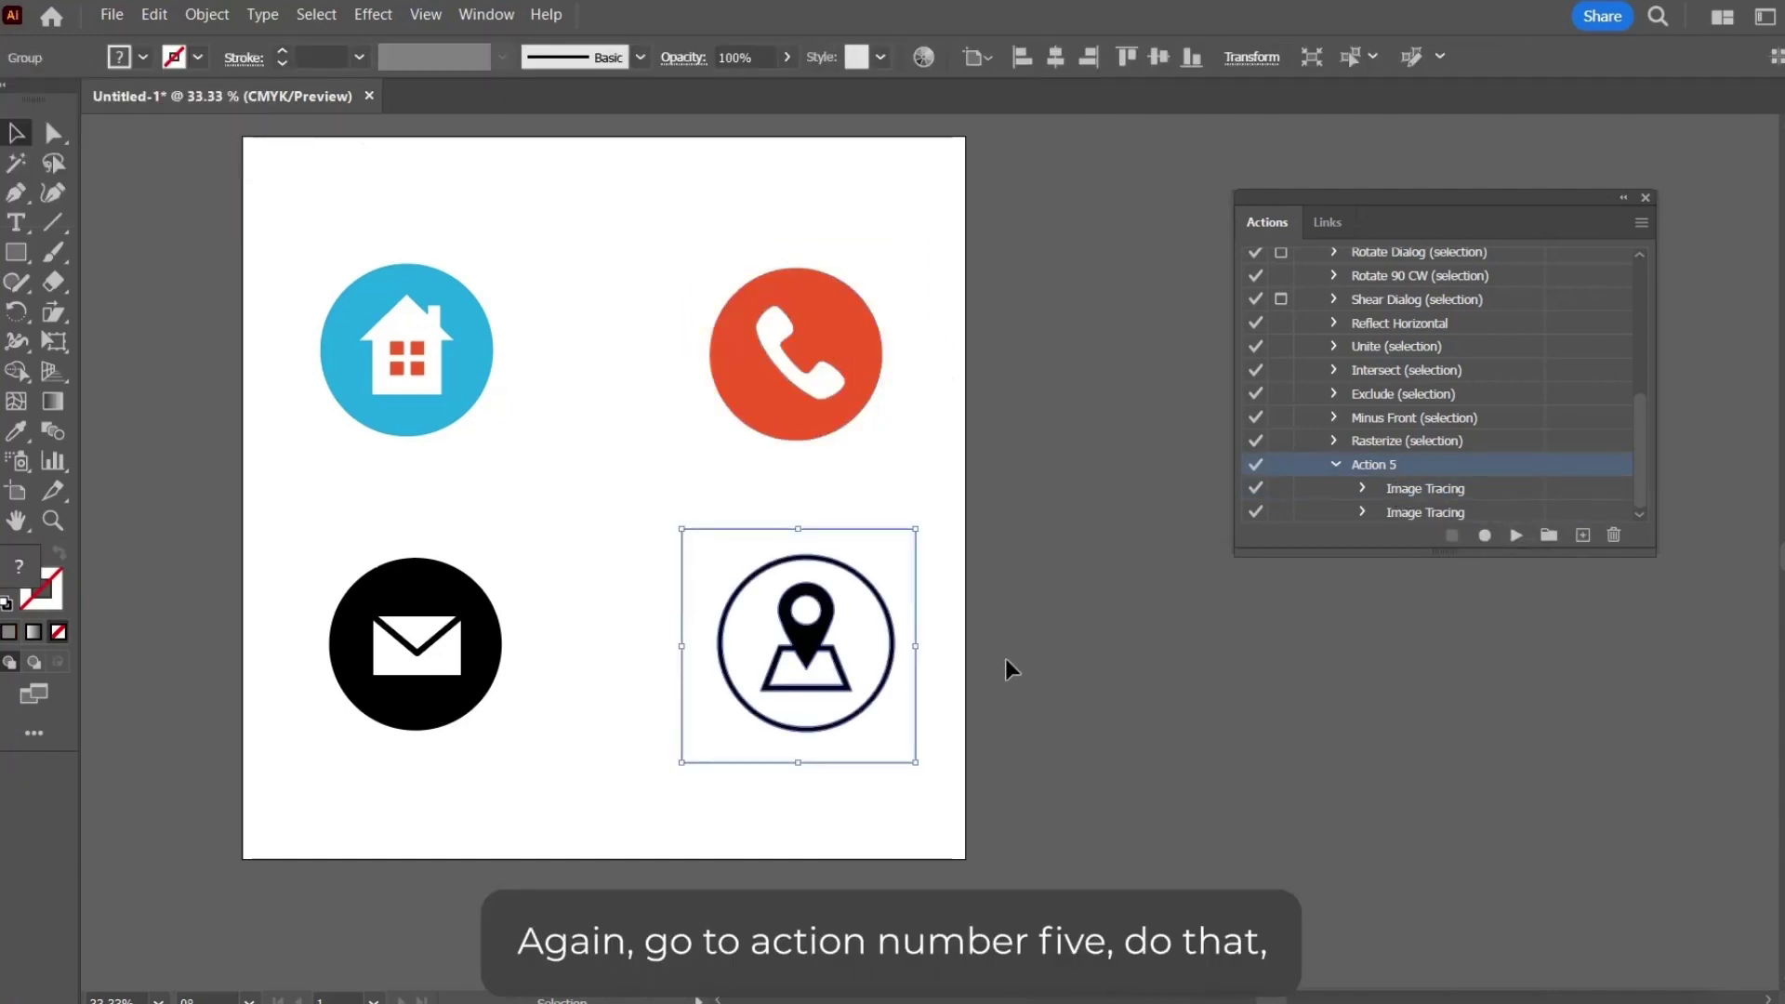
{"action": "left_click", "coordinate": [1009, 623]}
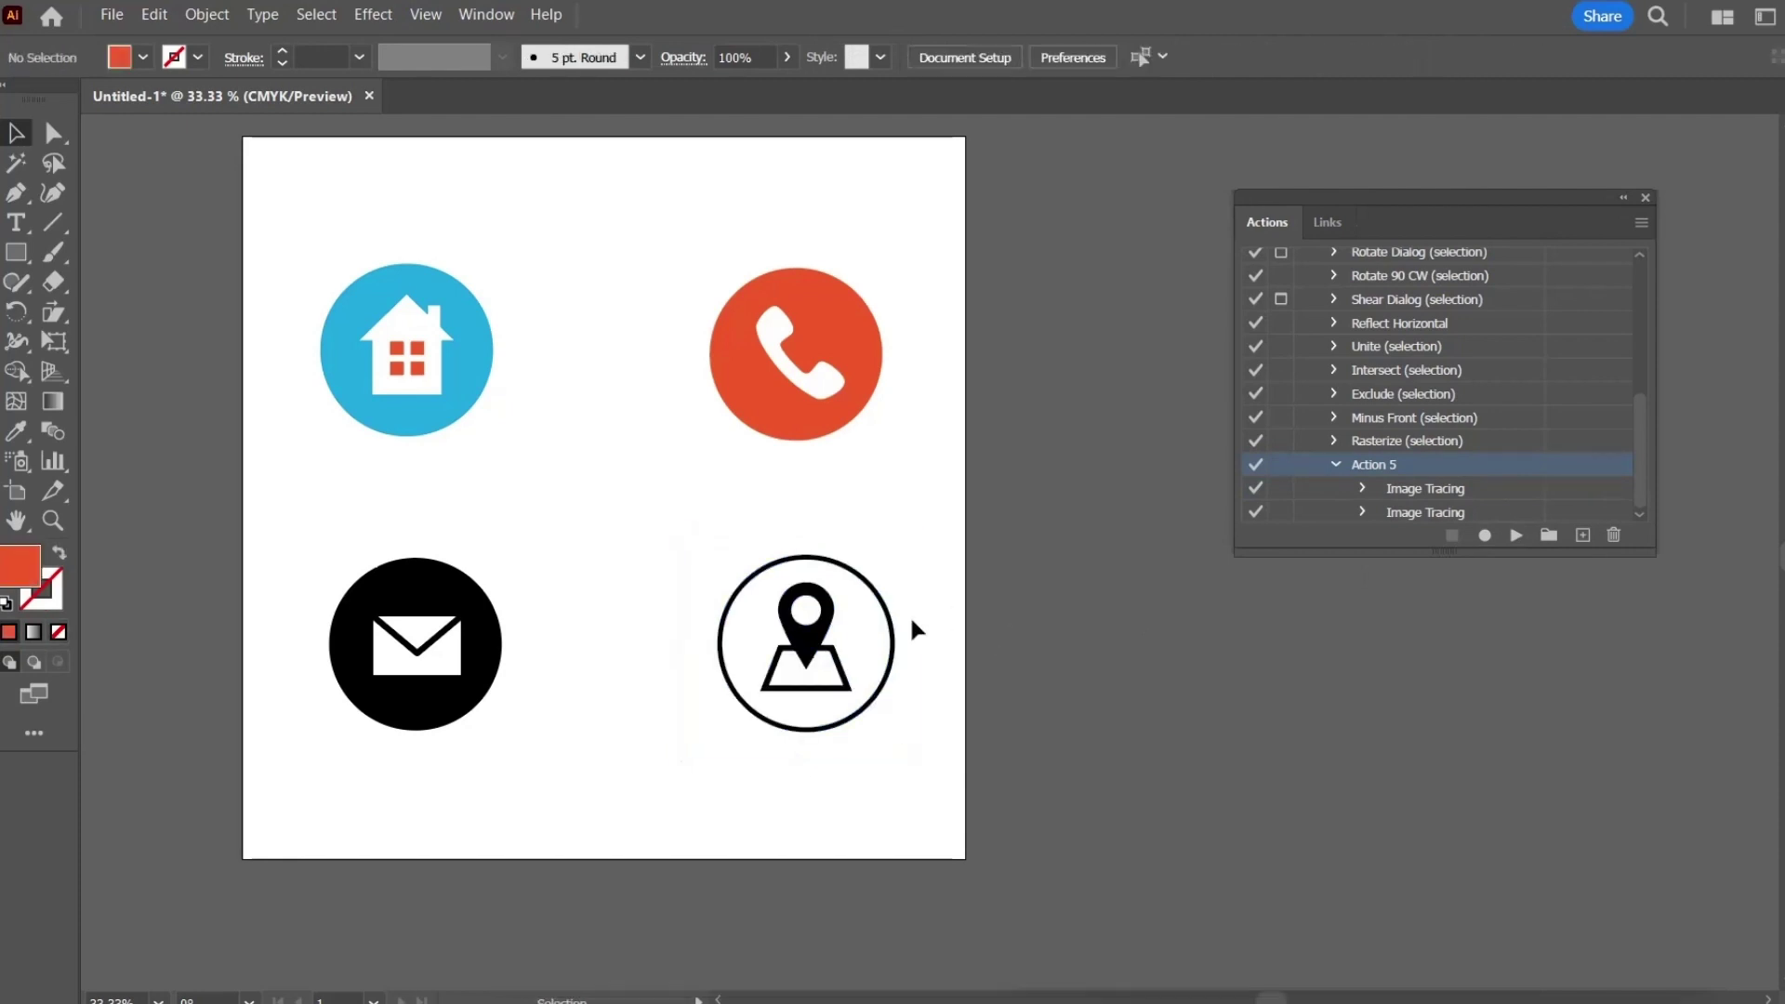
{"action": "left_click", "coordinate": [801, 641]}
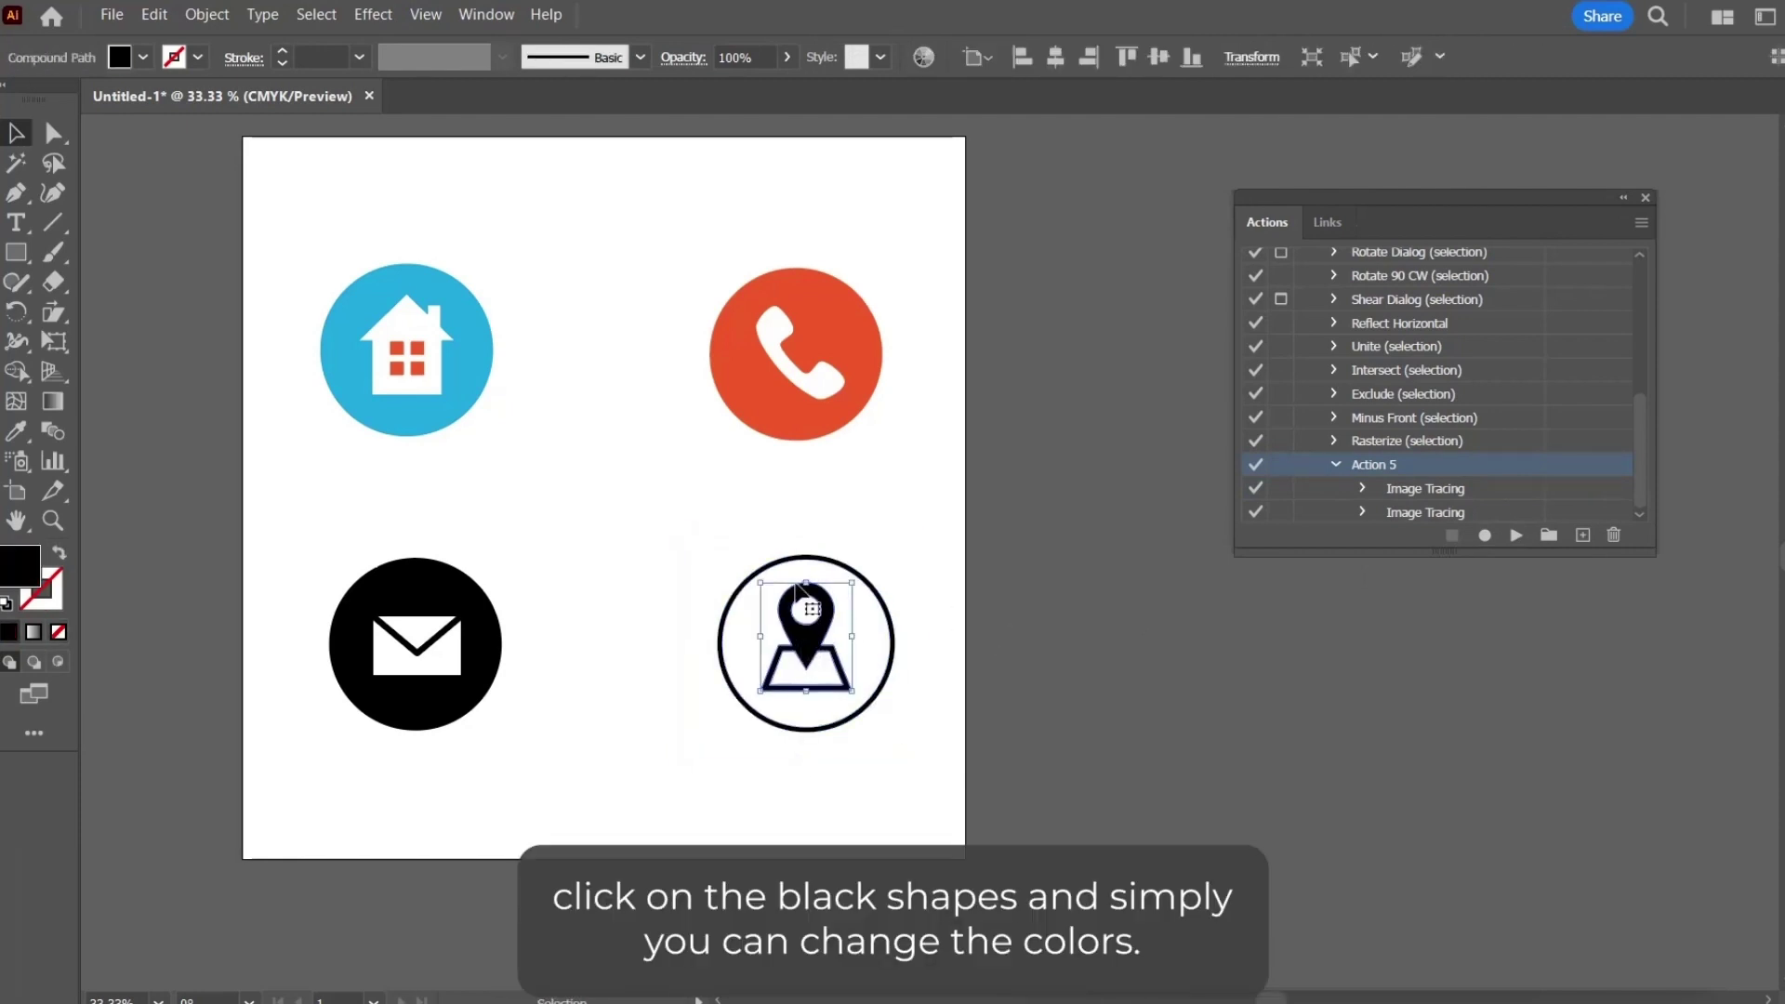
{"action": "left_click", "coordinate": [142, 58]}
{"action": "left_click", "coordinate": [128, 99]}
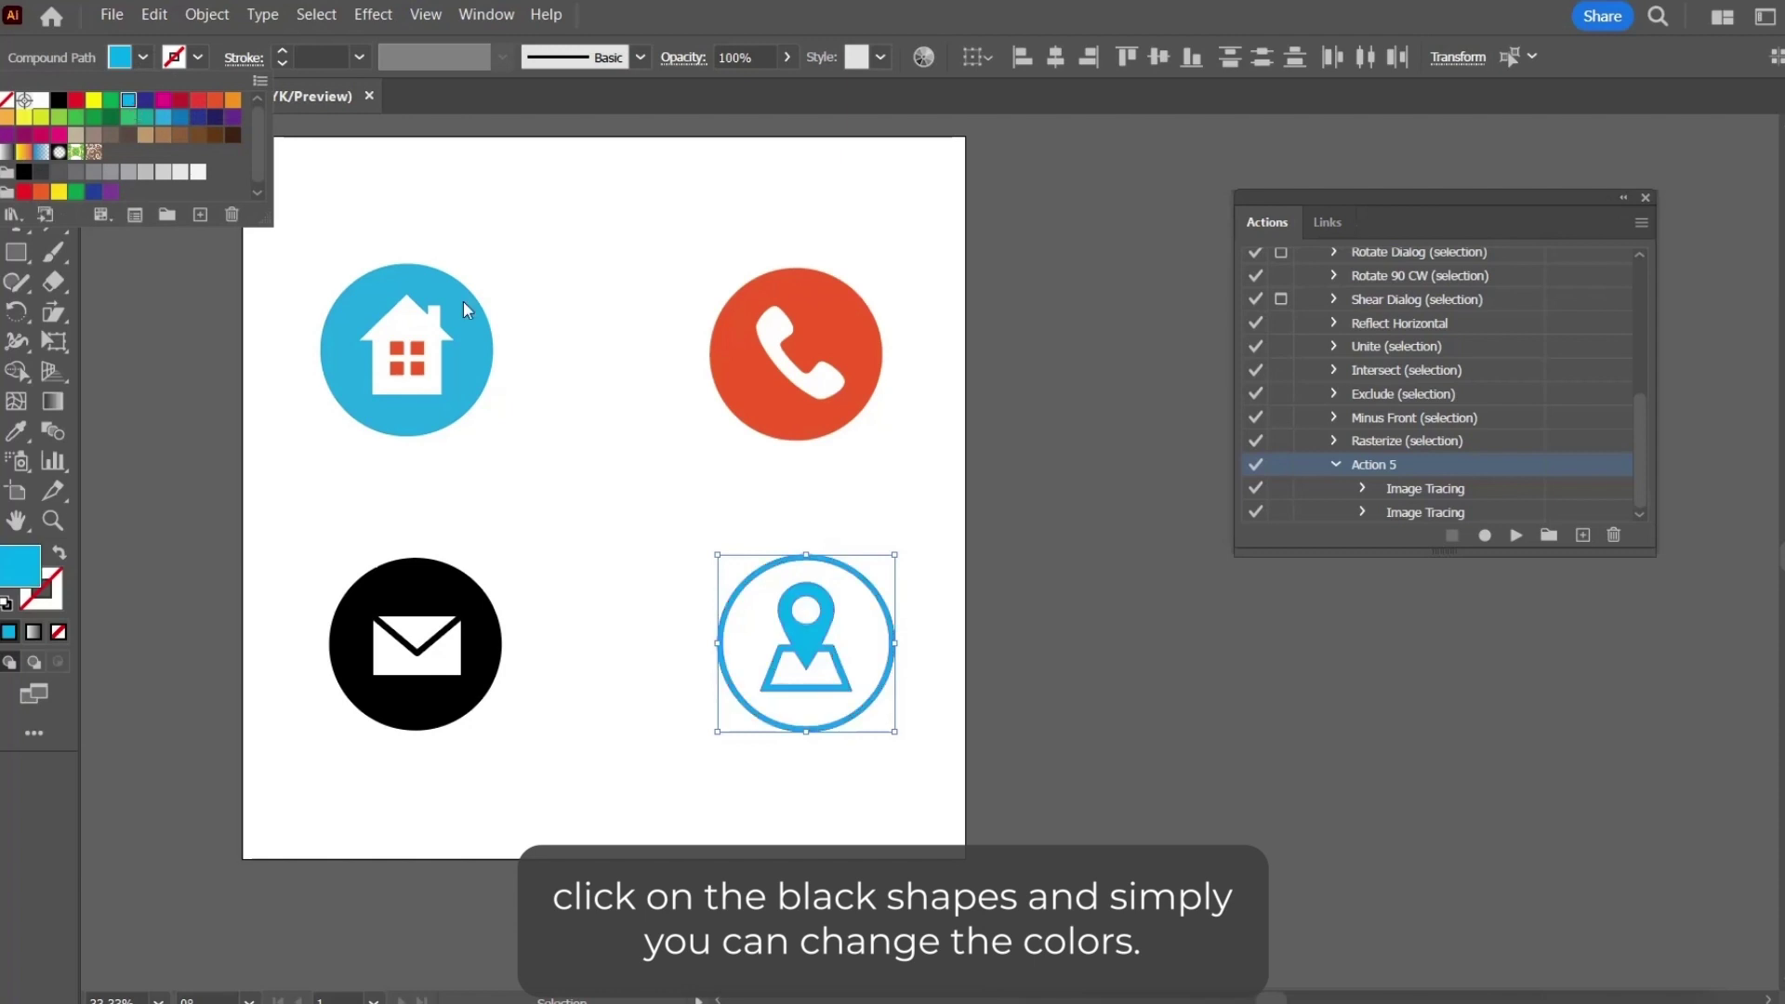
{"action": "left_click", "coordinate": [1045, 660]}
Step: Eyedropper the phone's red-orange onto the pin and map shape
{"action": "left_click", "coordinate": [807, 653]}
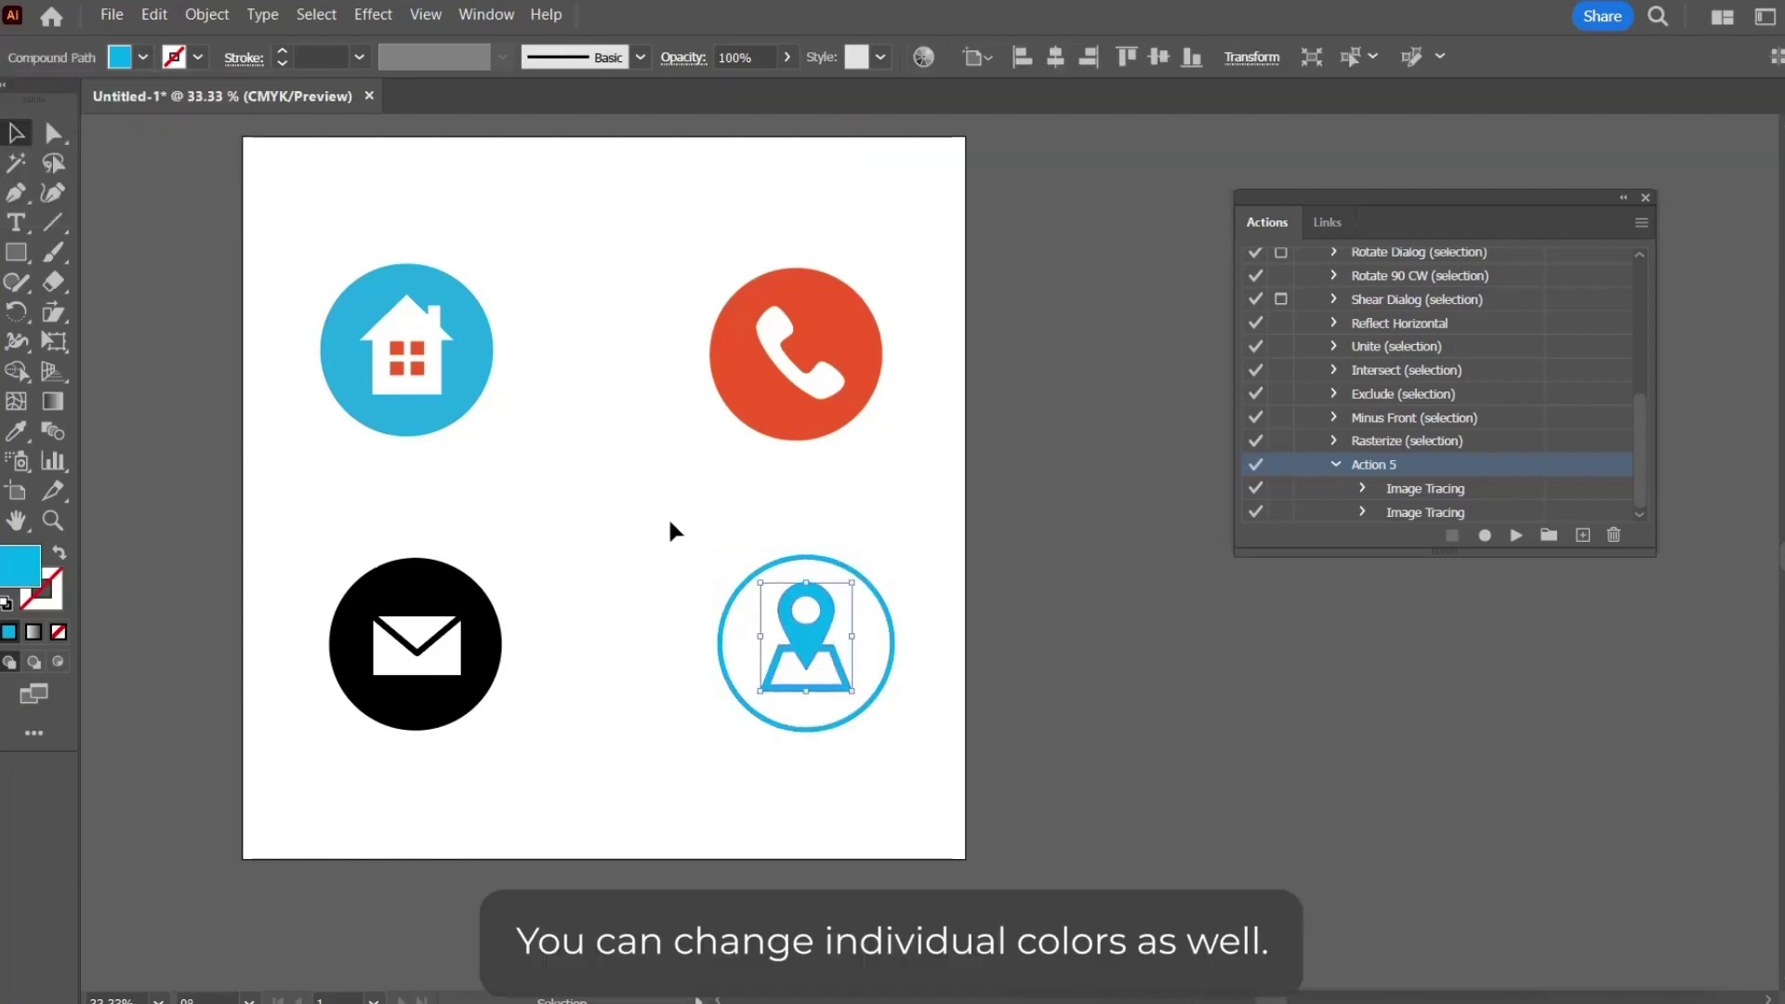
{"action": "key", "text": "i"}
{"action": "left_click", "coordinate": [769, 390]}
{"action": "key", "text": "ctrl+shift+a"}
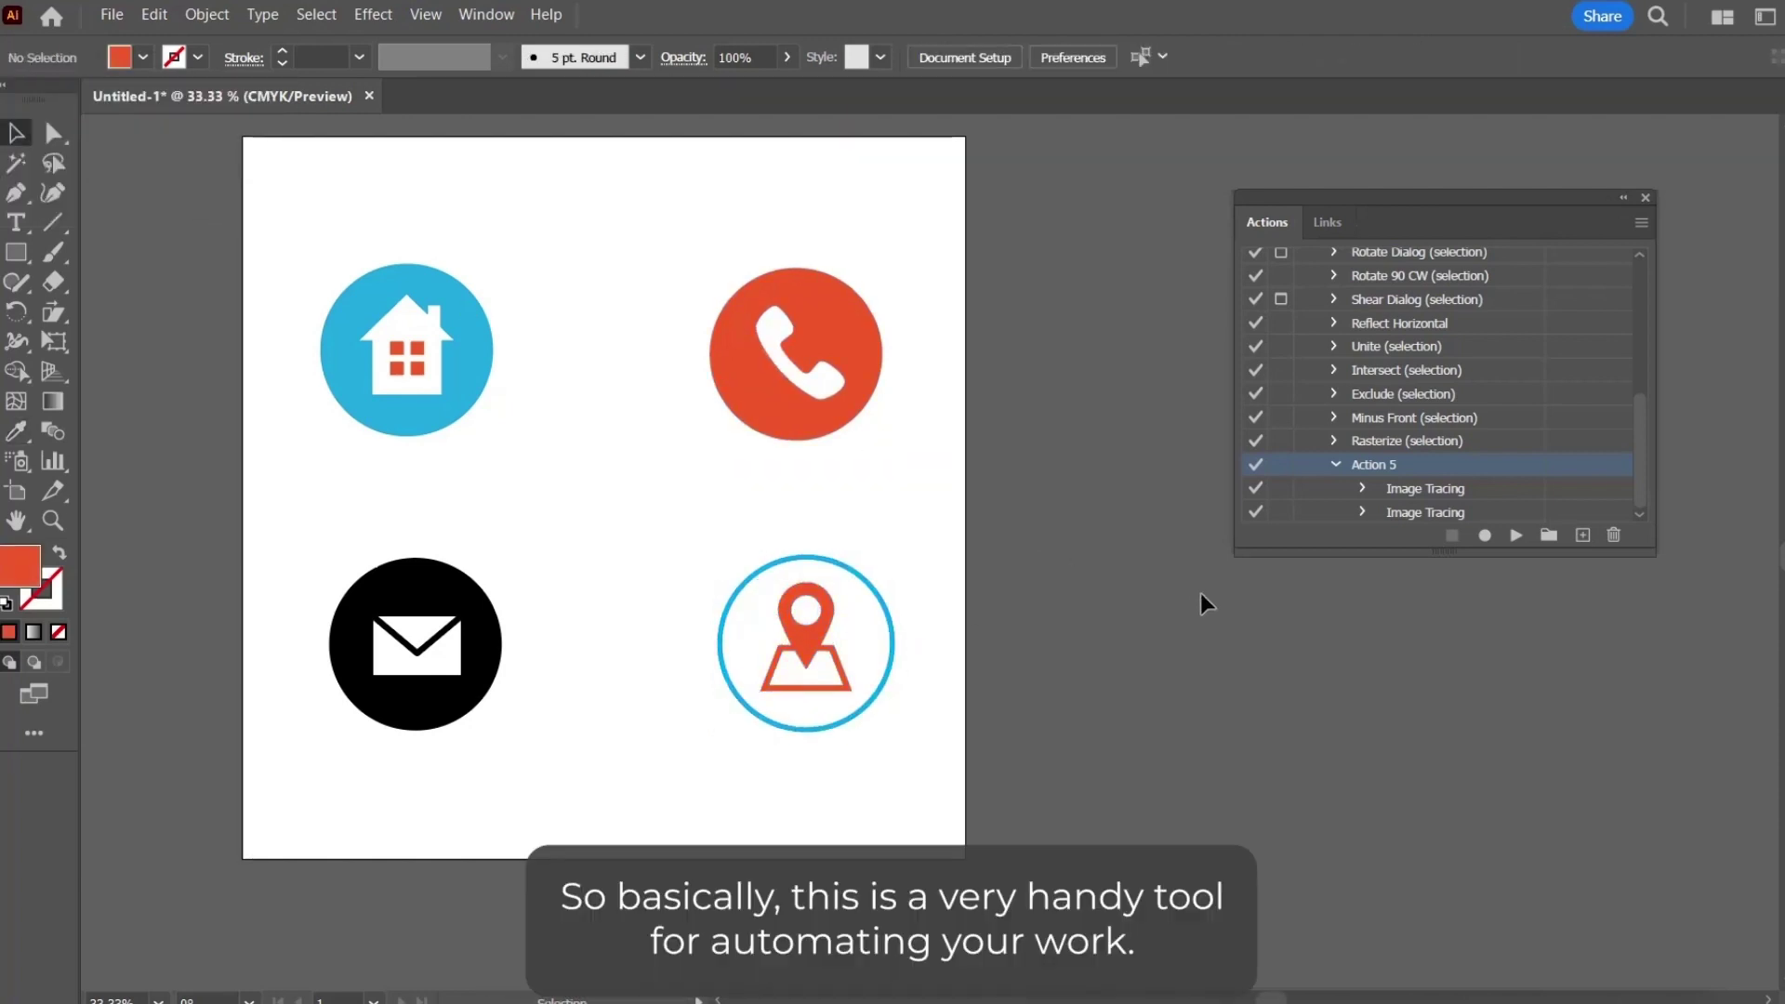